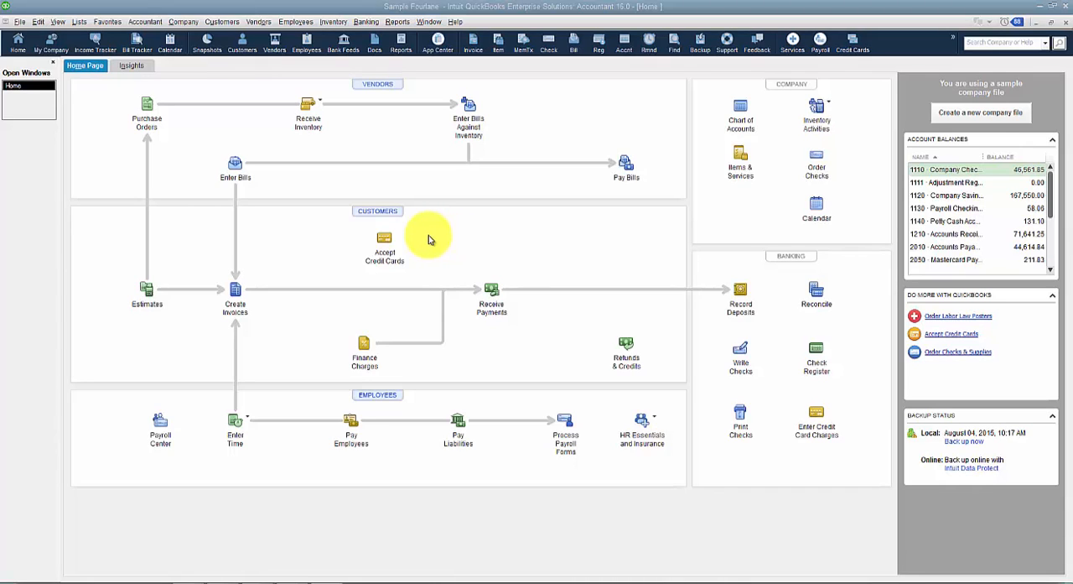
Open the Fourlane Invoice template for editing and go to its additional customization settings.
{"action": "left_click", "coordinate": [77, 22]}
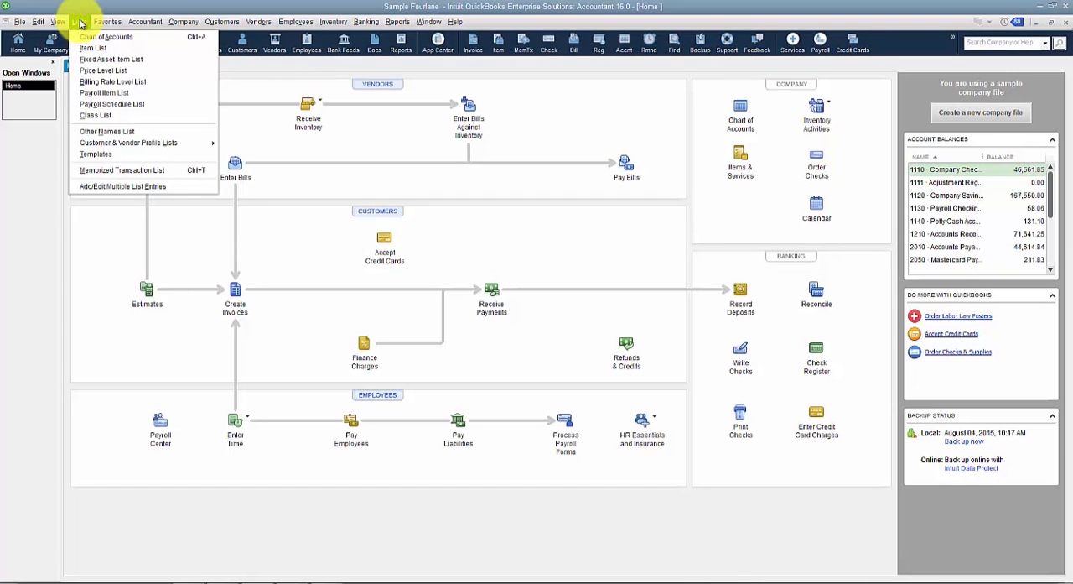
{"action": "left_click", "coordinate": [94, 154]}
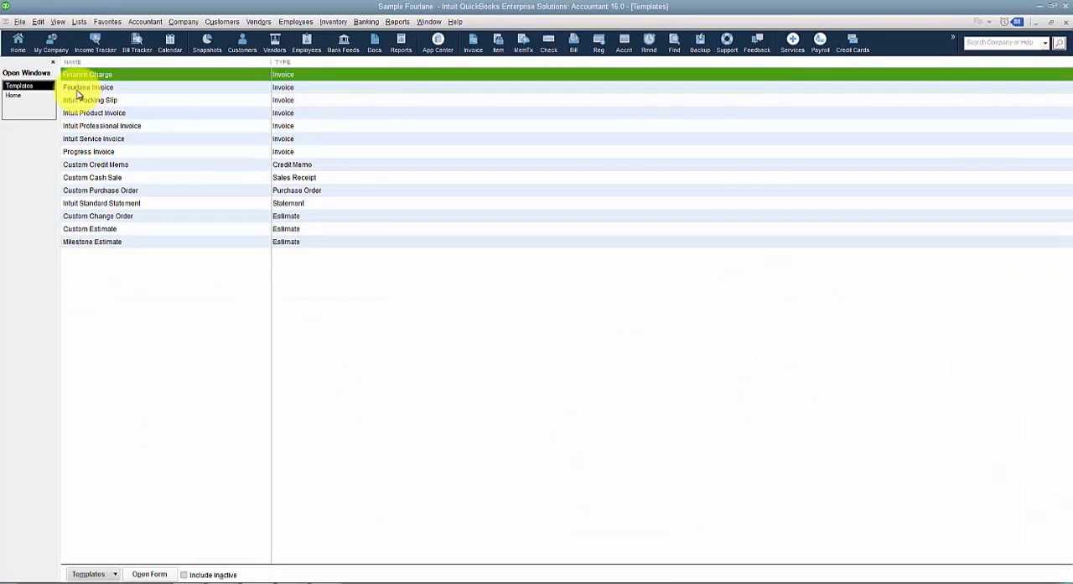
{"action": "left_click", "coordinate": [77, 89]}
{"action": "right_click", "coordinate": [77, 93]}
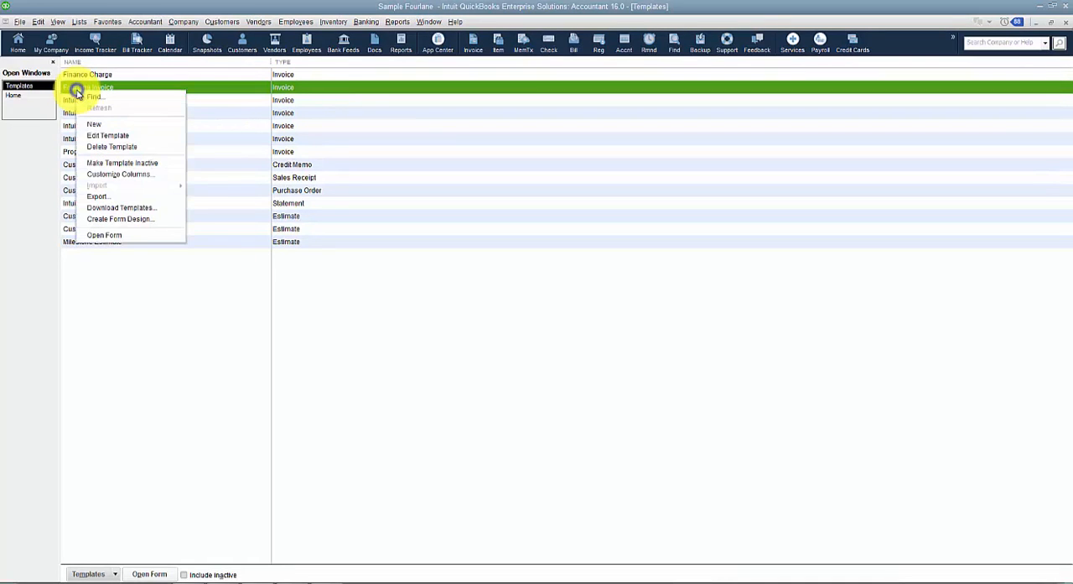
{"action": "left_click", "coordinate": [98, 137]}
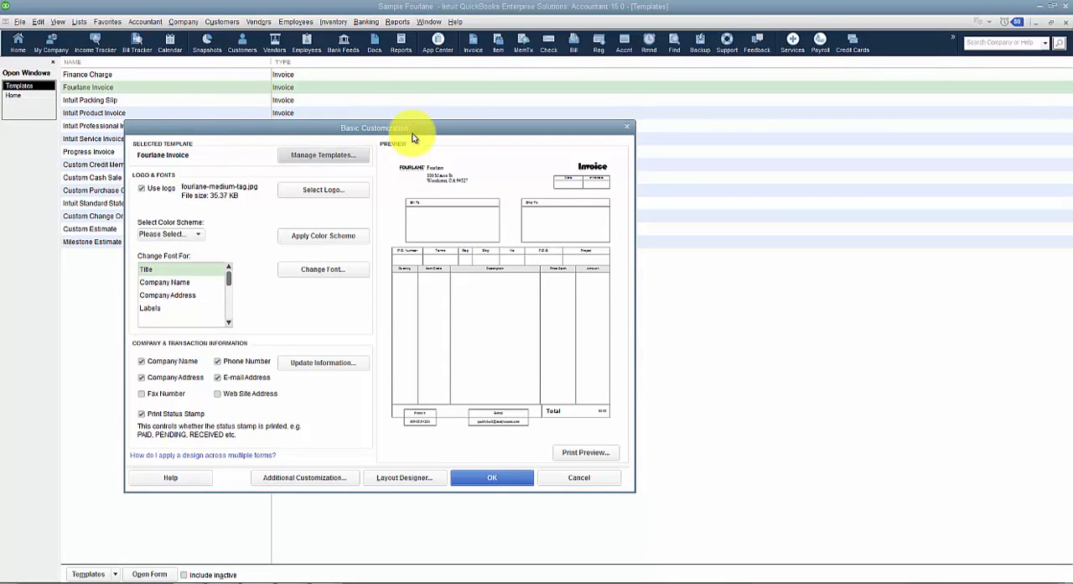
{"action": "left_click", "coordinate": [281, 484]}
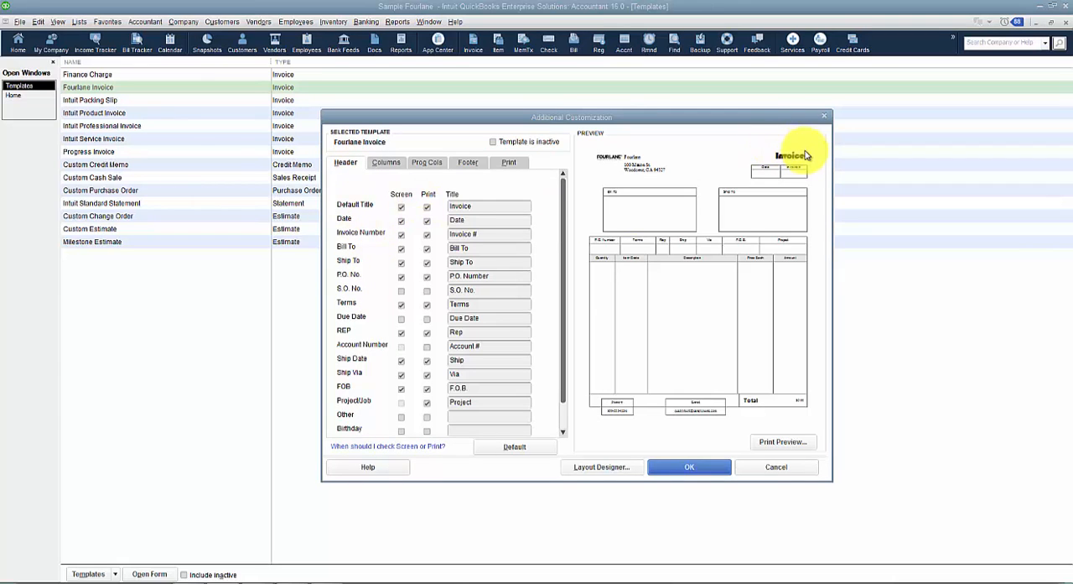
Change the template's default title to "Inv" and continue without resetting to the default layout.
{"action": "double_click", "coordinate": [482, 207]}
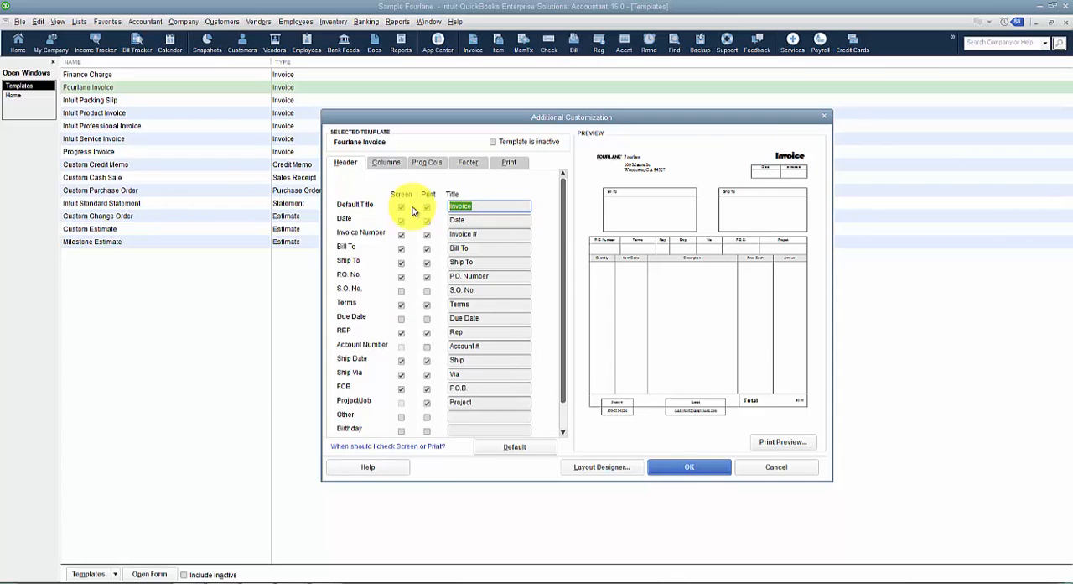
{"action": "type", "text": "Inv"}
{"action": "left_click", "coordinate": [406, 218]}
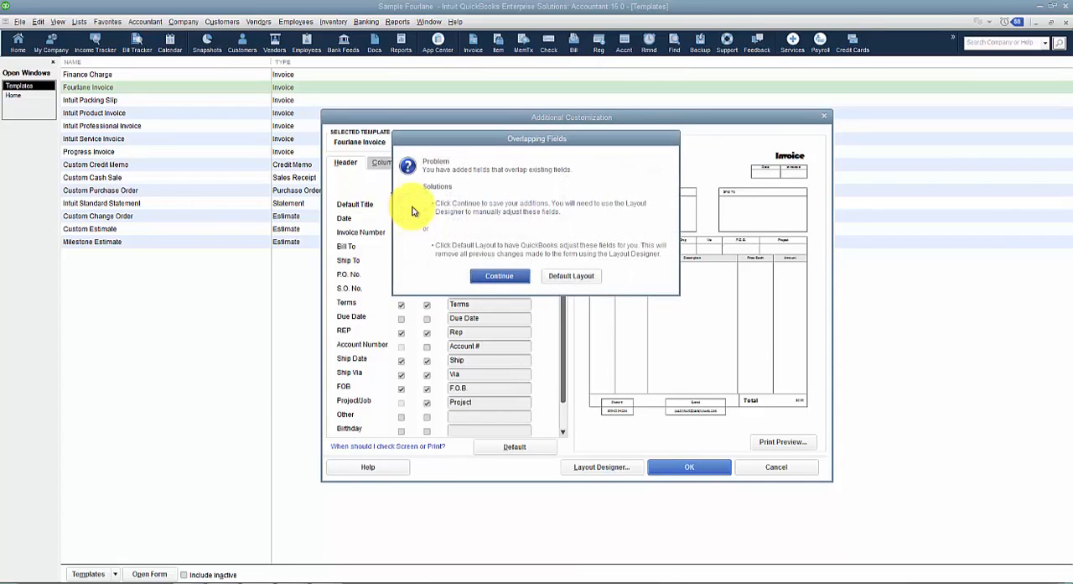
{"action": "left_click", "coordinate": [513, 273]}
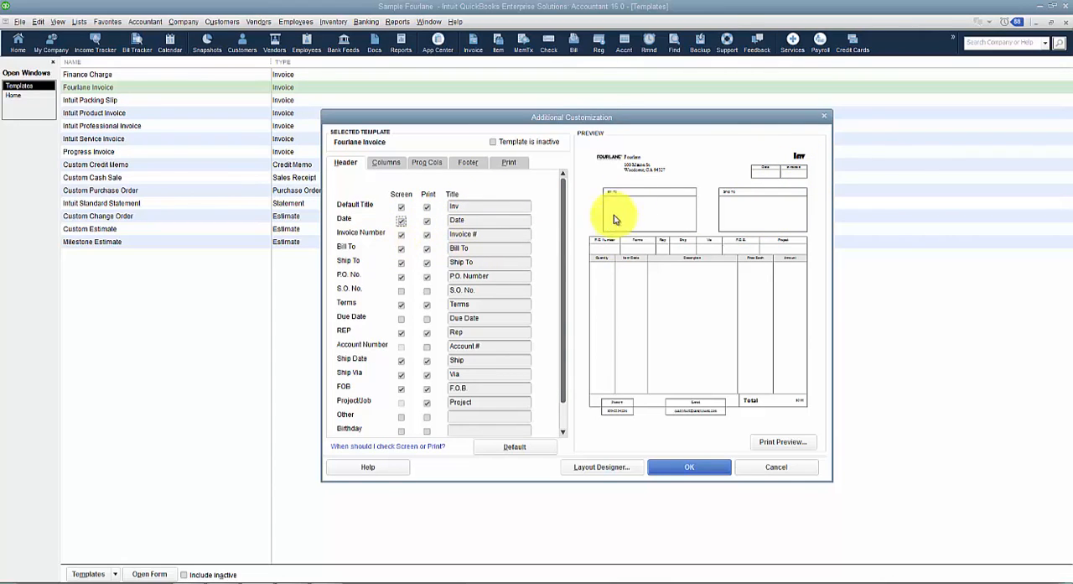
Remove the Ship To field from both the screen and printed versions of the invoice, keeping the existing layout.
{"action": "left_click", "coordinate": [402, 263]}
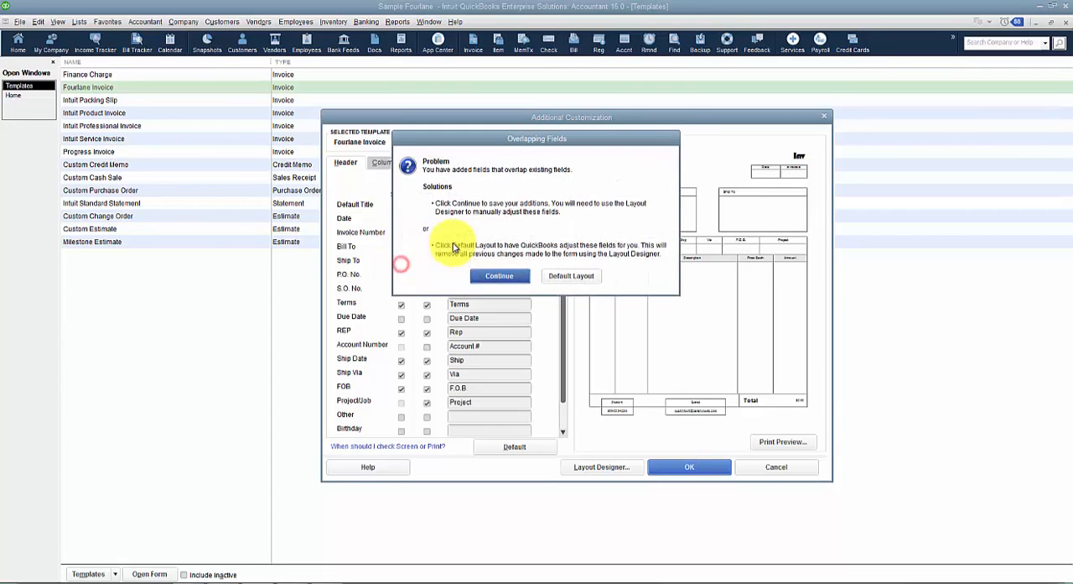
{"action": "left_click", "coordinate": [514, 278]}
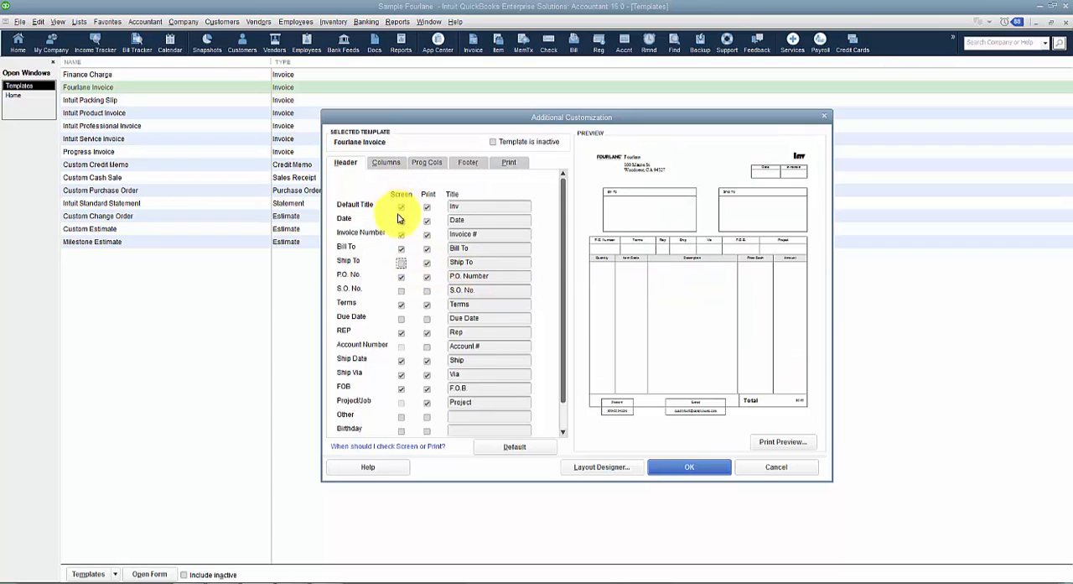
{"action": "left_click", "coordinate": [401, 262]}
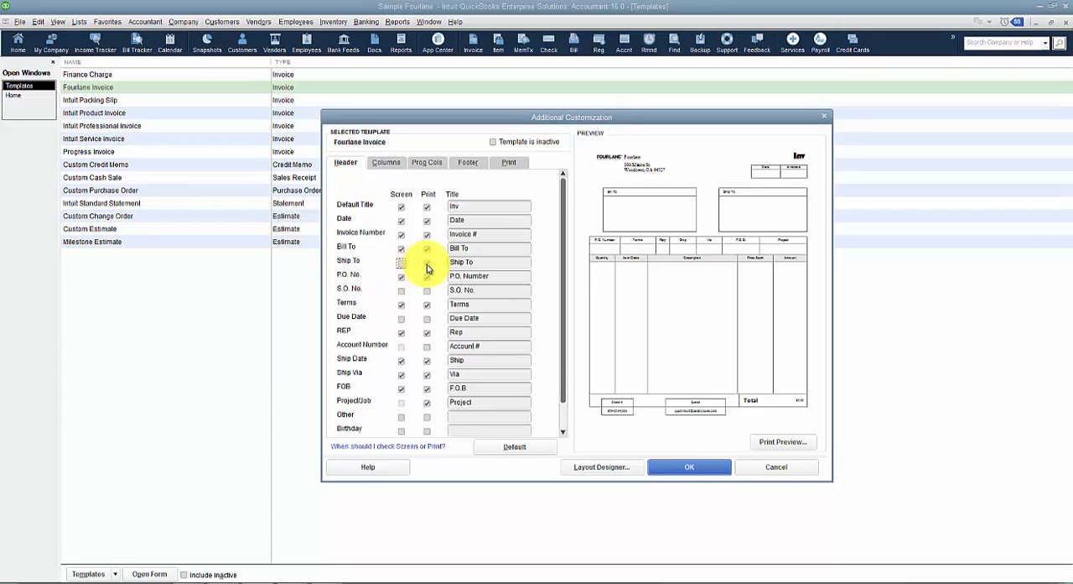
{"action": "left_click", "coordinate": [426, 263]}
{"action": "left_click", "coordinate": [429, 266]}
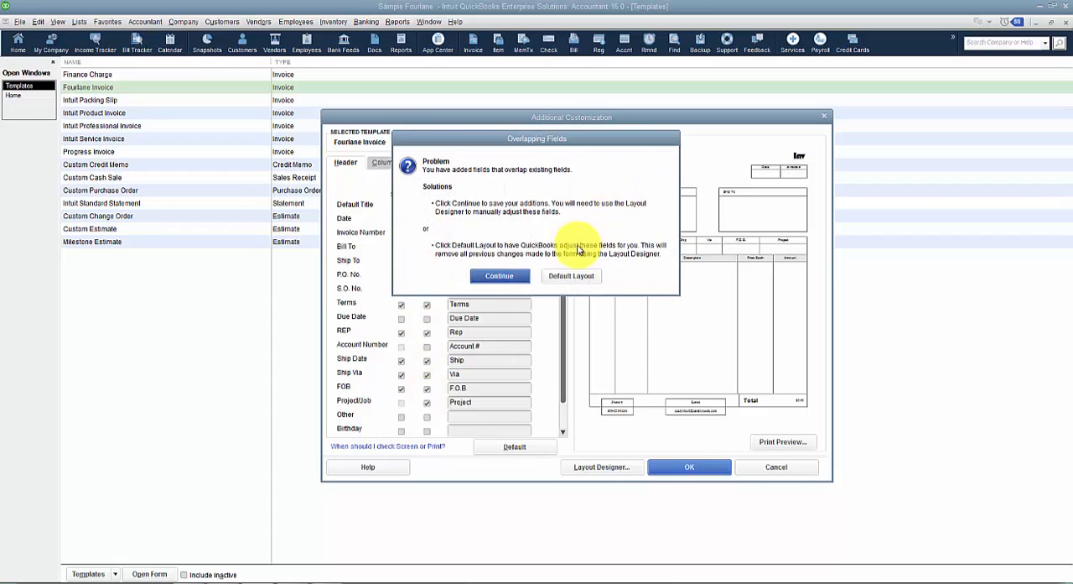
{"action": "left_click", "coordinate": [500, 275]}
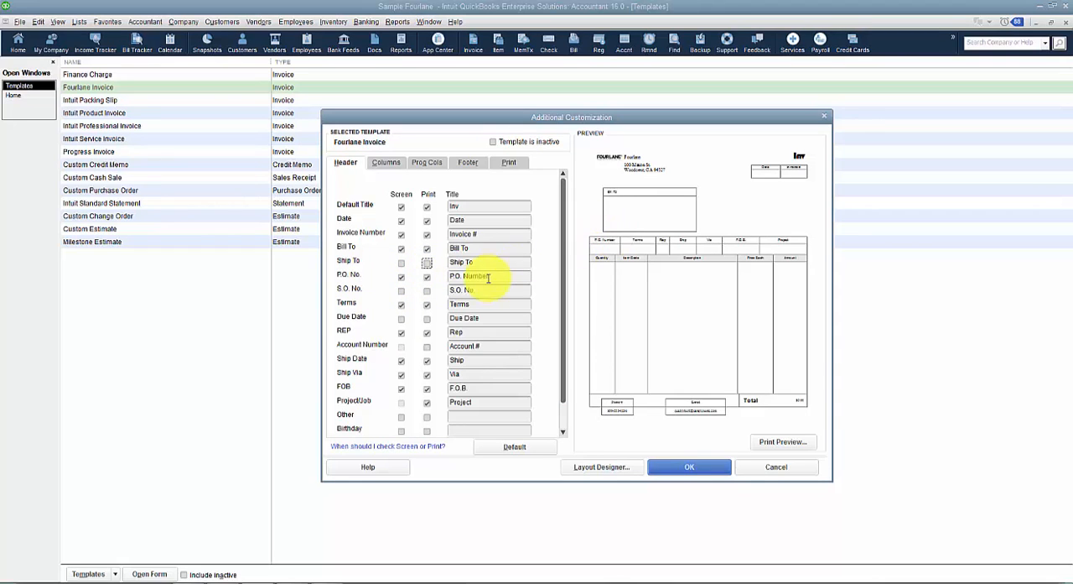
Exclude the P.O. No. field from the printed invoice and retitle the REP field "Sales Rep", keeping the existing layout.
{"action": "left_click", "coordinate": [429, 276]}
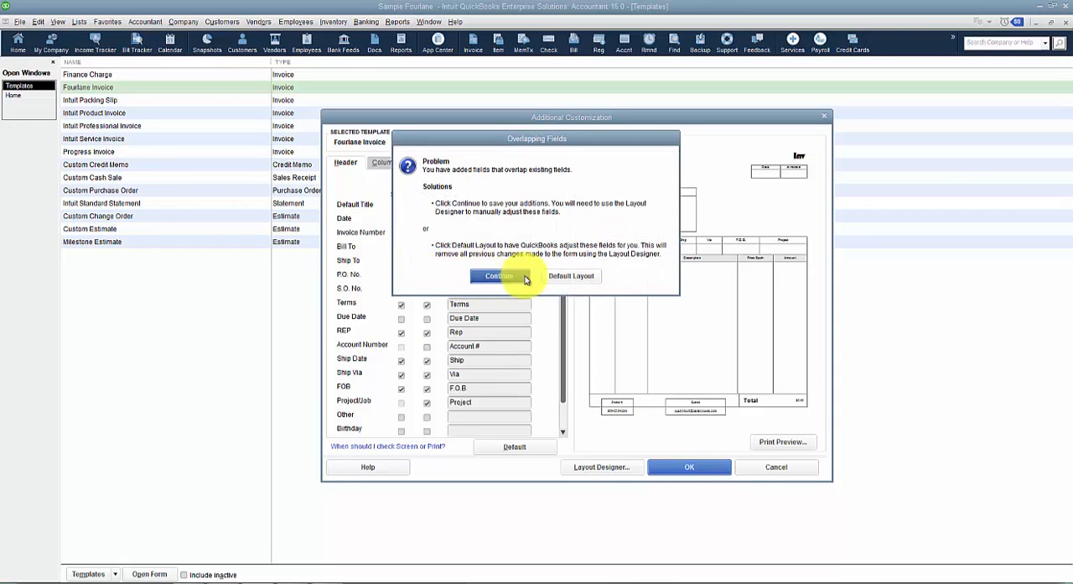
{"action": "left_click", "coordinate": [500, 276]}
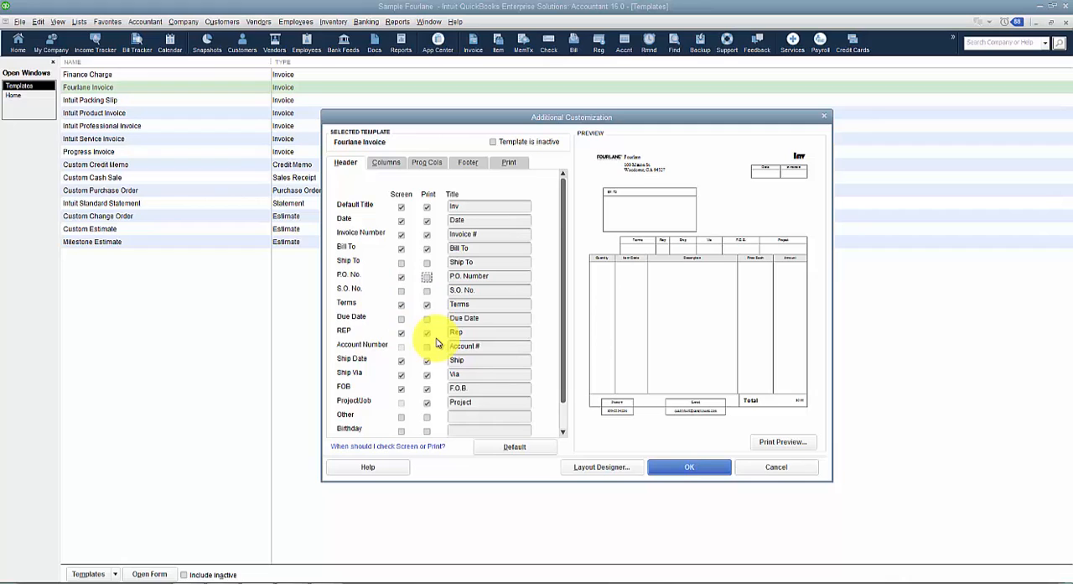
{"action": "left_click", "coordinate": [479, 329]}
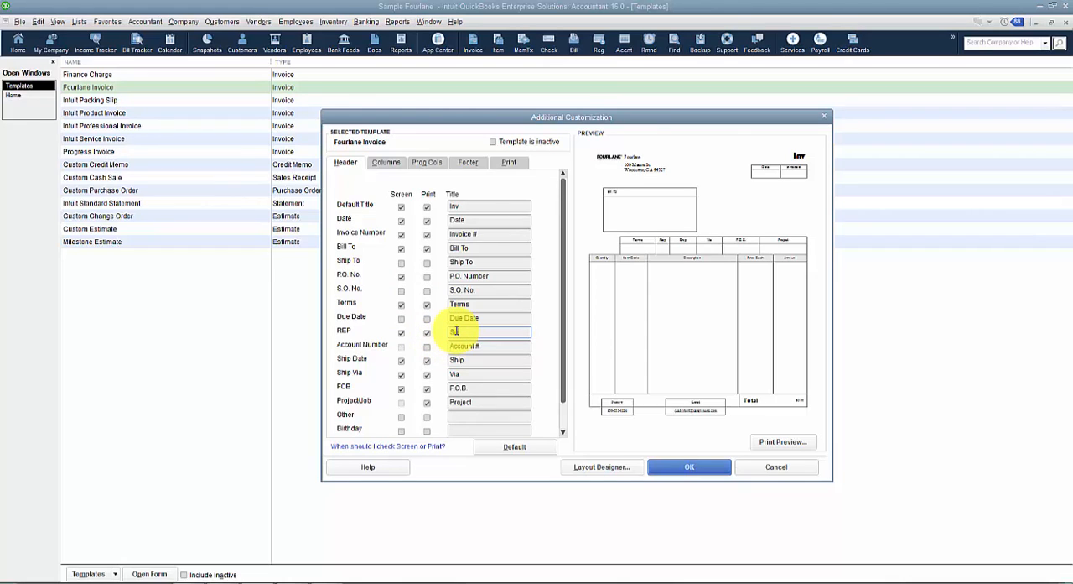
{"action": "key", "text": "Tab"}
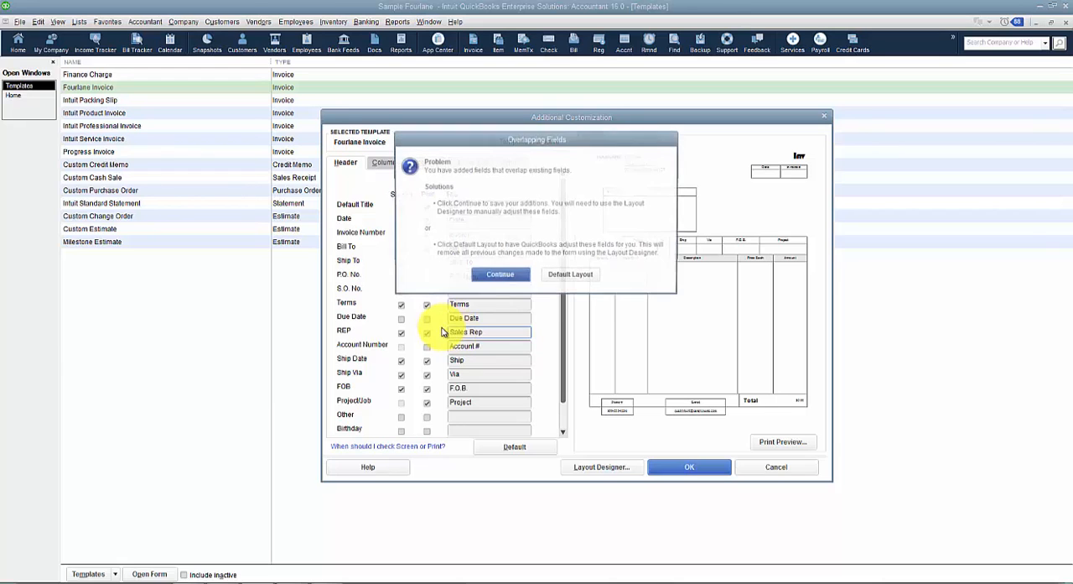
{"action": "left_click", "coordinate": [496, 276]}
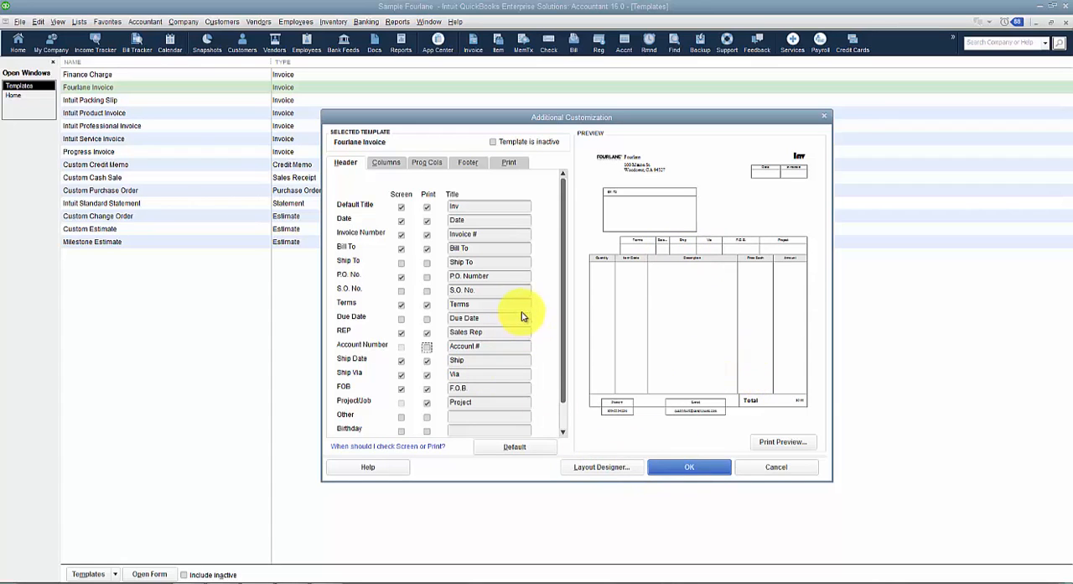
Show the Birthday custom field on the on-screen invoice only, keeping the existing layout, and save the template changes.
{"action": "left_click", "coordinate": [427, 346]}
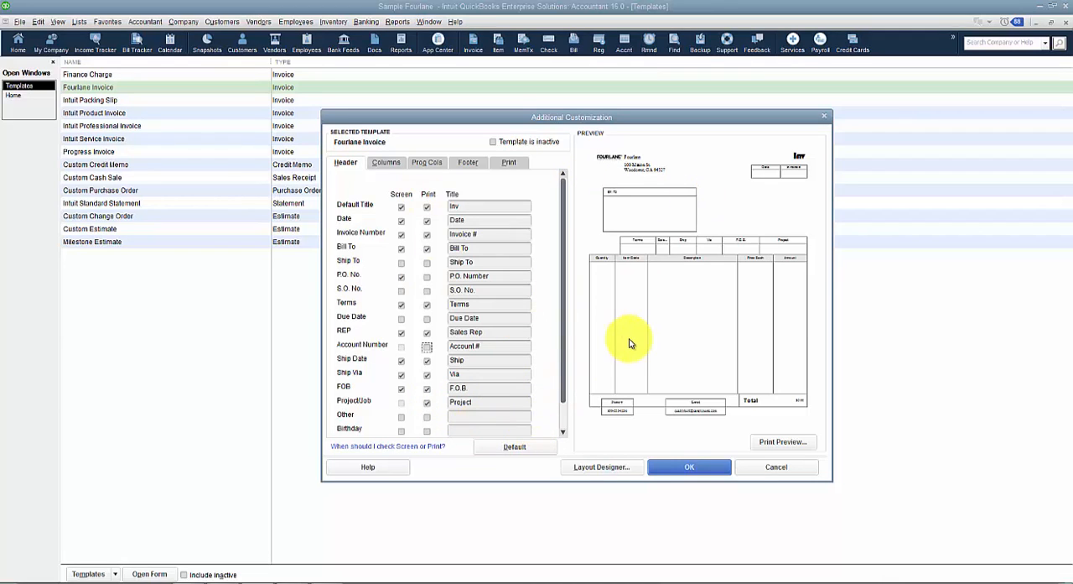
{"action": "left_click", "coordinate": [486, 402]}
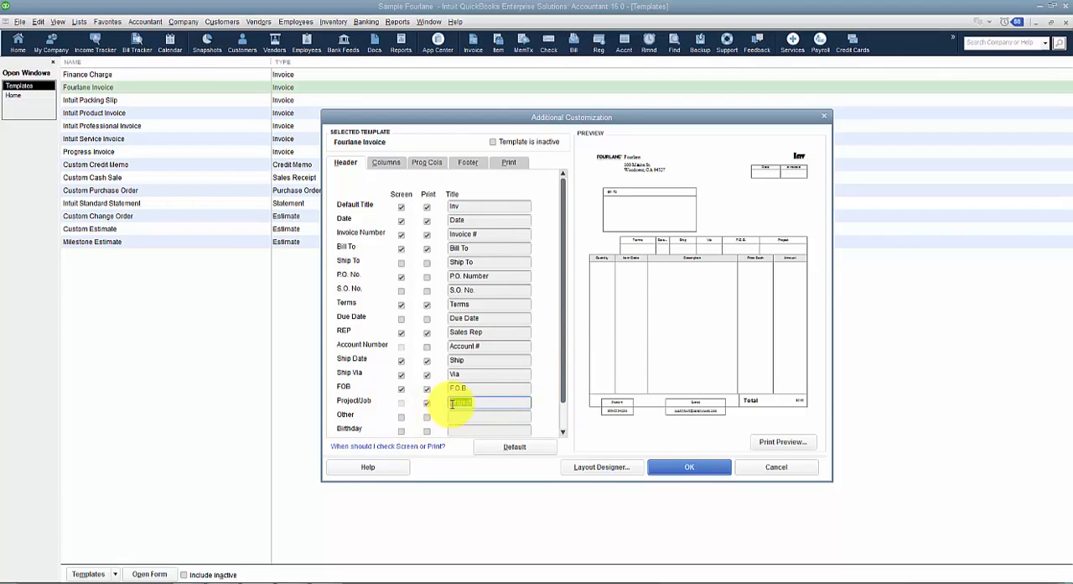
{"action": "left_click_drag", "start_coordinate": [563, 384], "coordinate": [565, 426]}
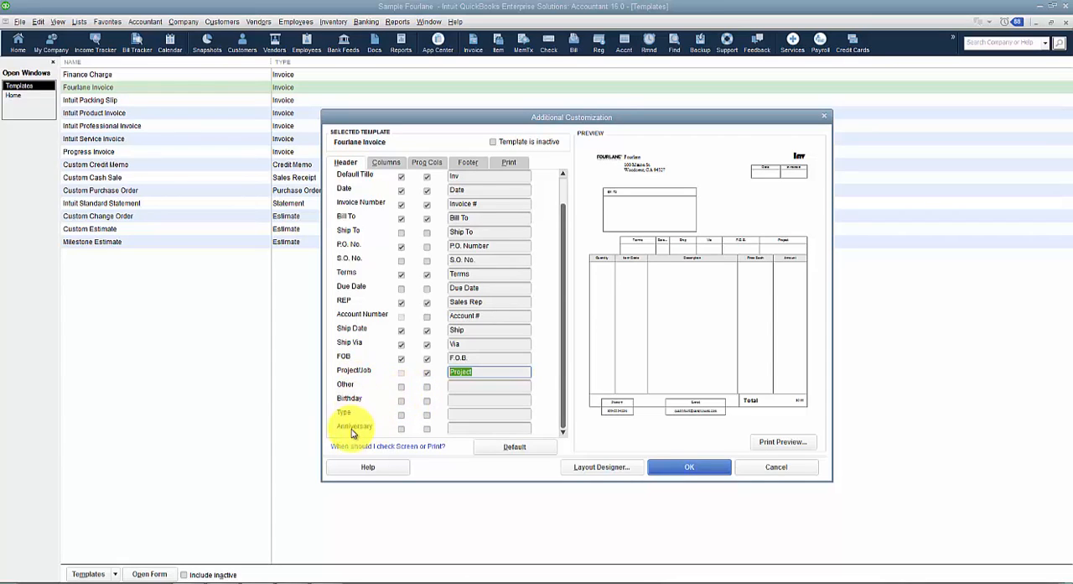
{"action": "left_click", "coordinate": [403, 402]}
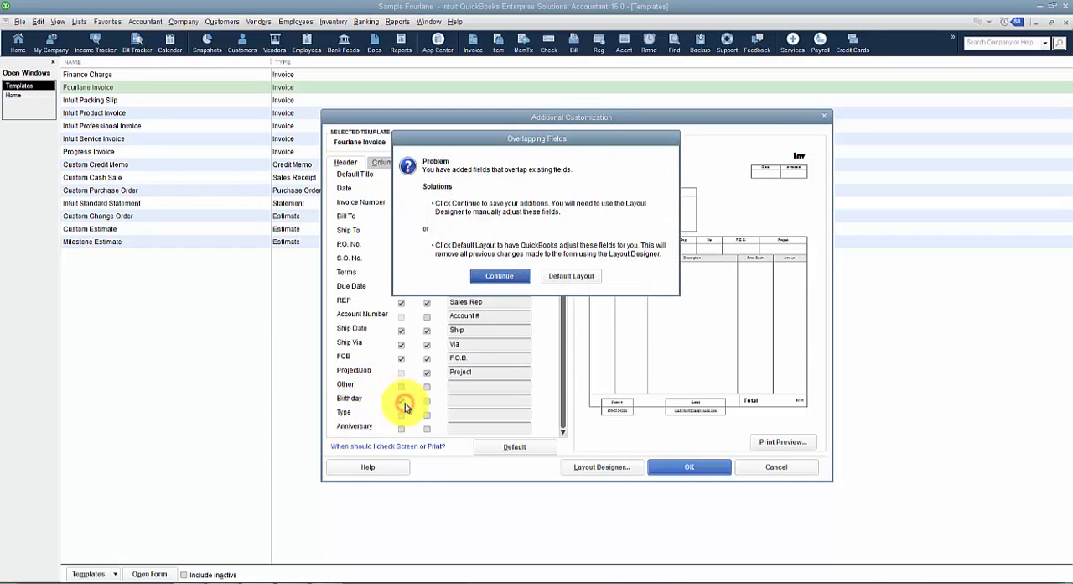
{"action": "left_click", "coordinate": [503, 275]}
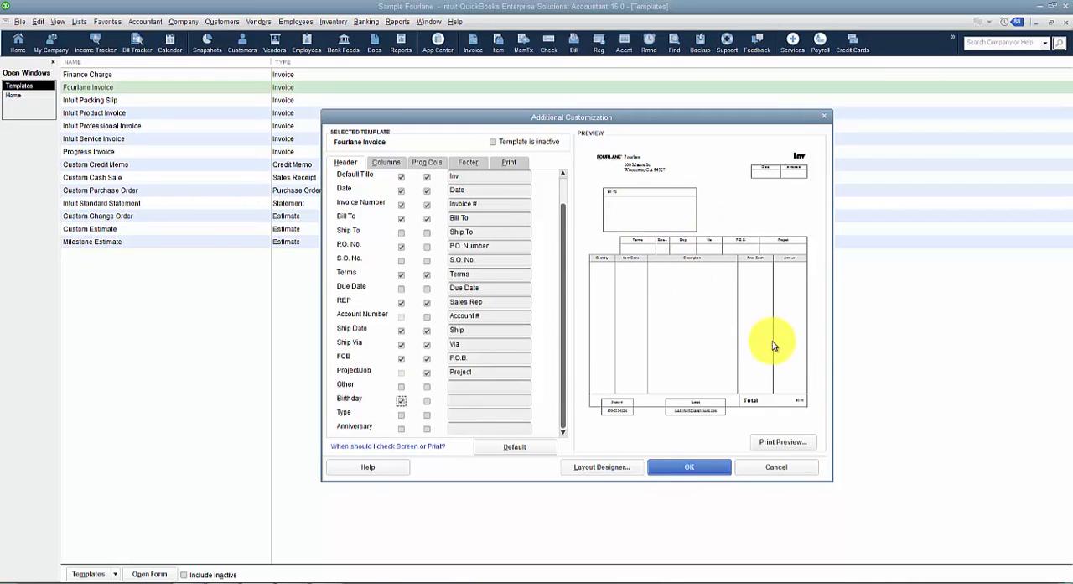
{"action": "left_click", "coordinate": [700, 468]}
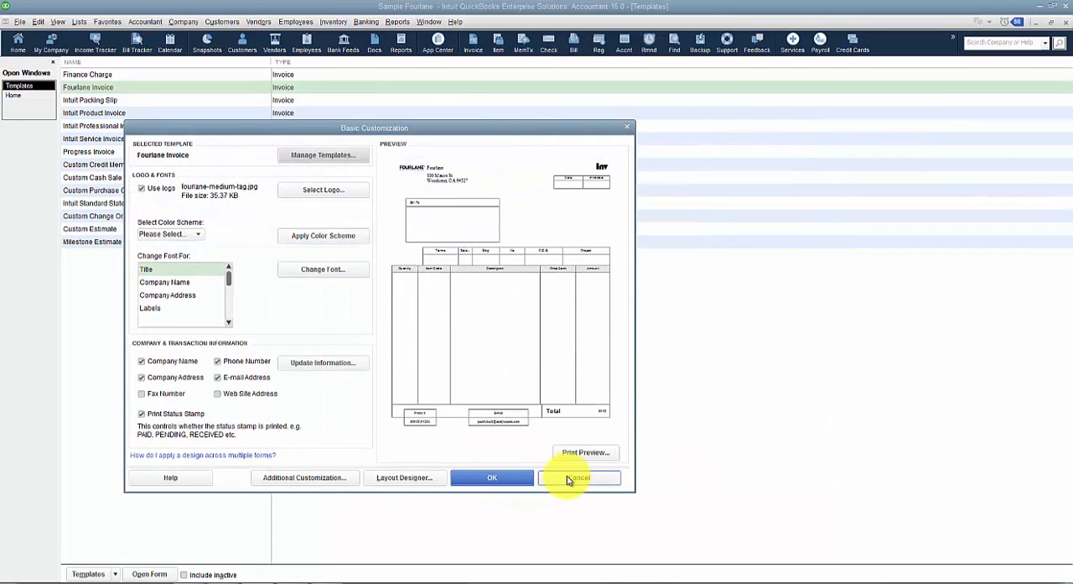
{"action": "left_click", "coordinate": [494, 479]}
Start a new invoice from the home page and apply the Fourlane Invoice template to it.
{"action": "left_click", "coordinate": [29, 98]}
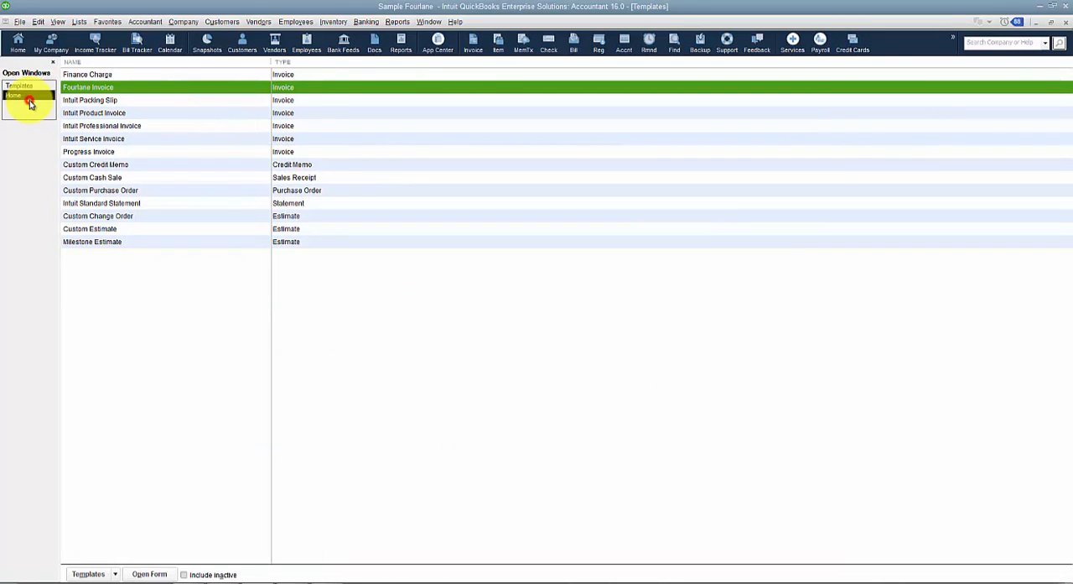
{"action": "left_click", "coordinate": [39, 98]}
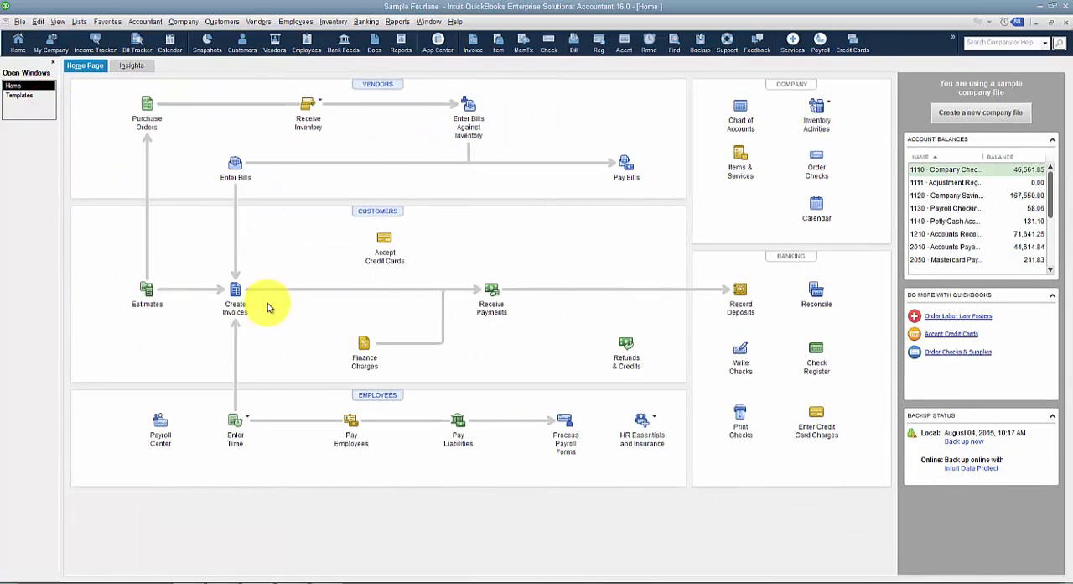
{"action": "left_click", "coordinate": [235, 302]}
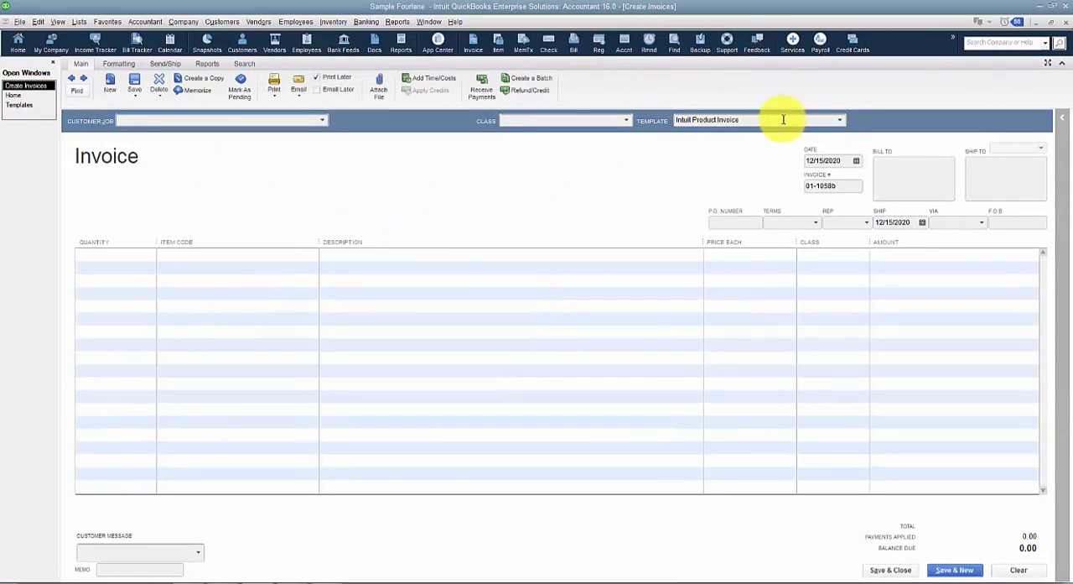
{"action": "left_click", "coordinate": [838, 120]}
{"action": "left_click", "coordinate": [726, 150]}
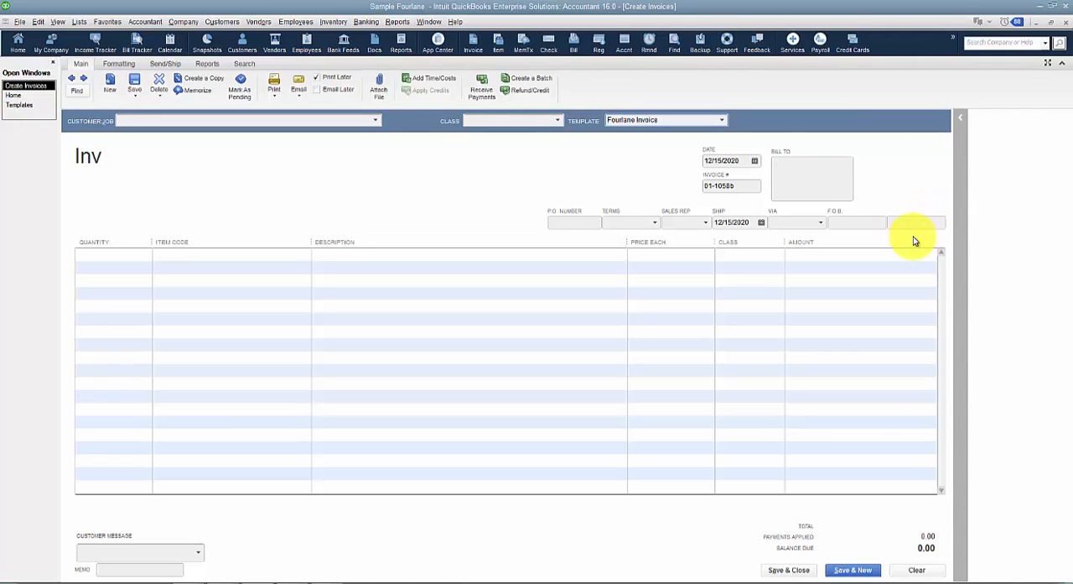
Customize the invoice's data layout to give the Birthday field the title "B-Day", keeping the existing layout, and save it.
{"action": "left_click", "coordinate": [126, 67]}
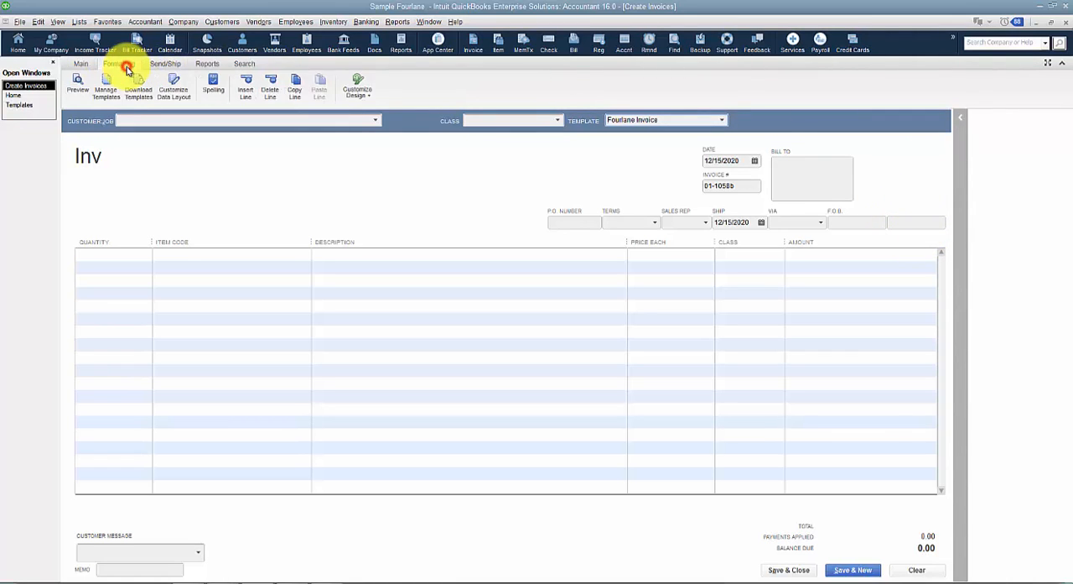
{"action": "left_click", "coordinate": [173, 100]}
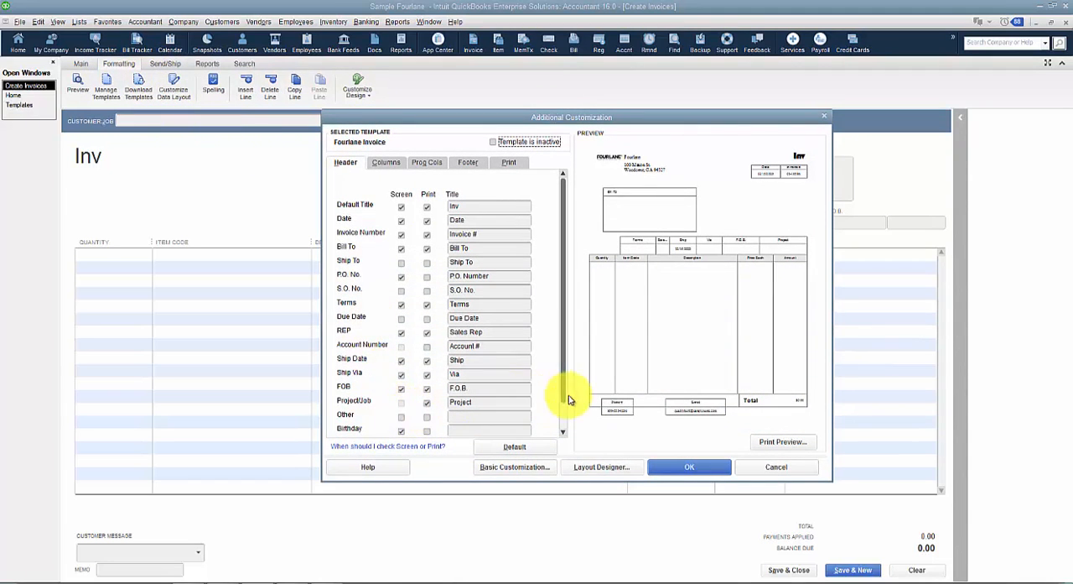
{"action": "left_click_drag", "start_coordinate": [564, 387], "coordinate": [553, 434]}
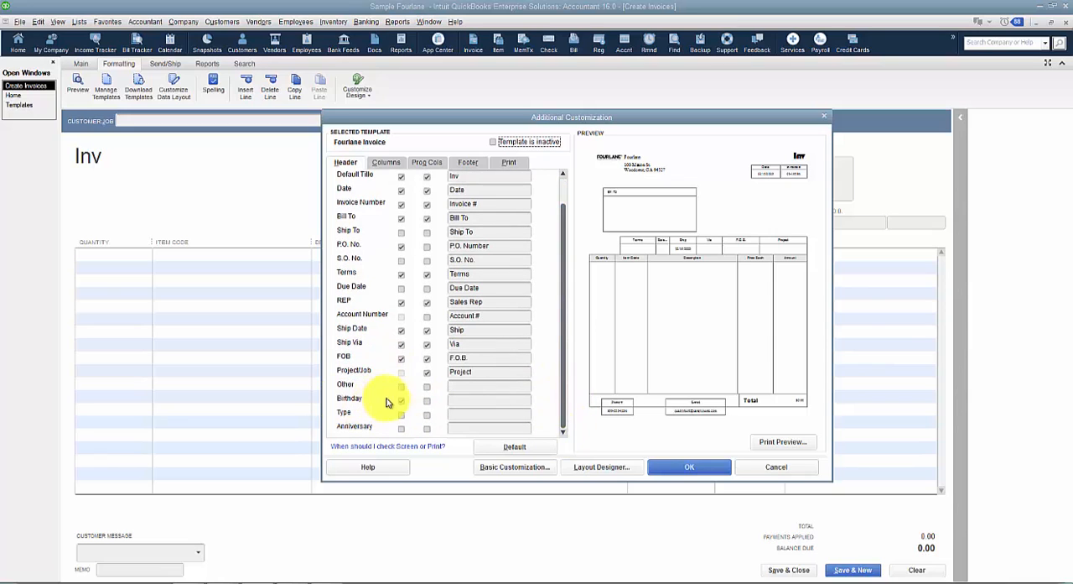
{"action": "left_click", "coordinate": [467, 404]}
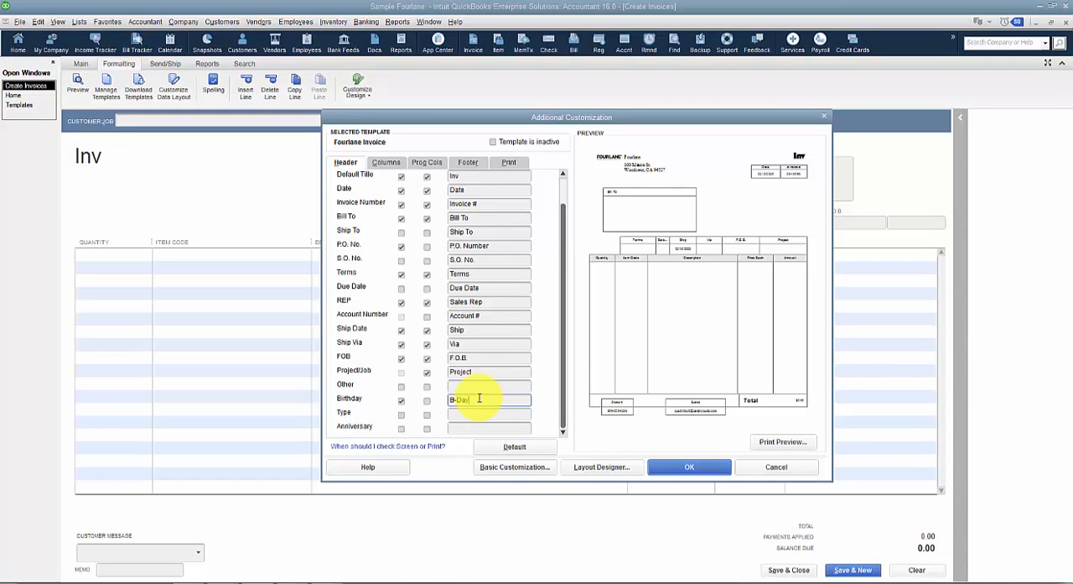
{"action": "left_click", "coordinate": [702, 467]}
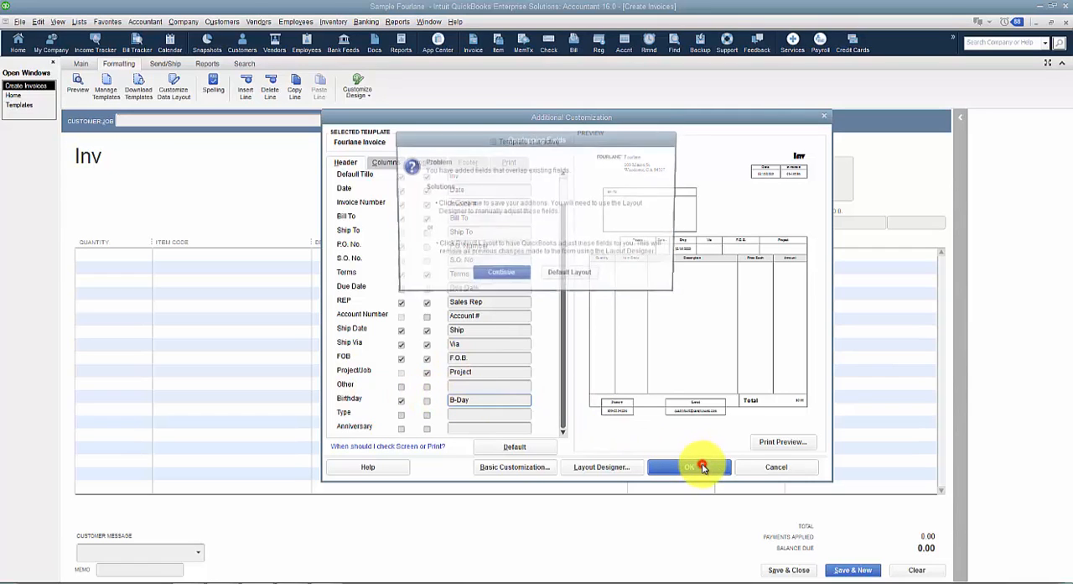
{"action": "left_click", "coordinate": [503, 272]}
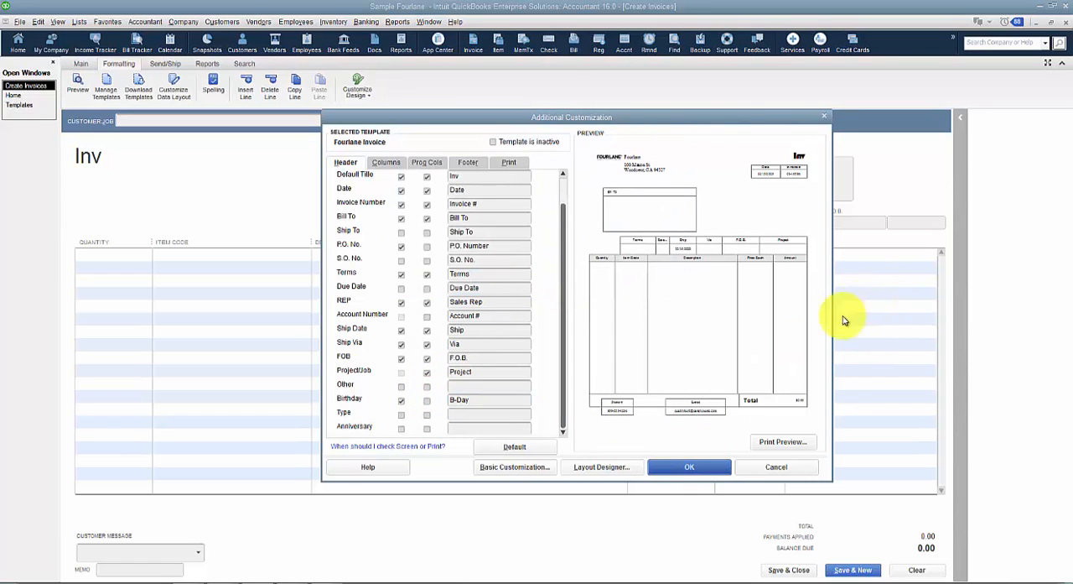
{"action": "left_click", "coordinate": [695, 466]}
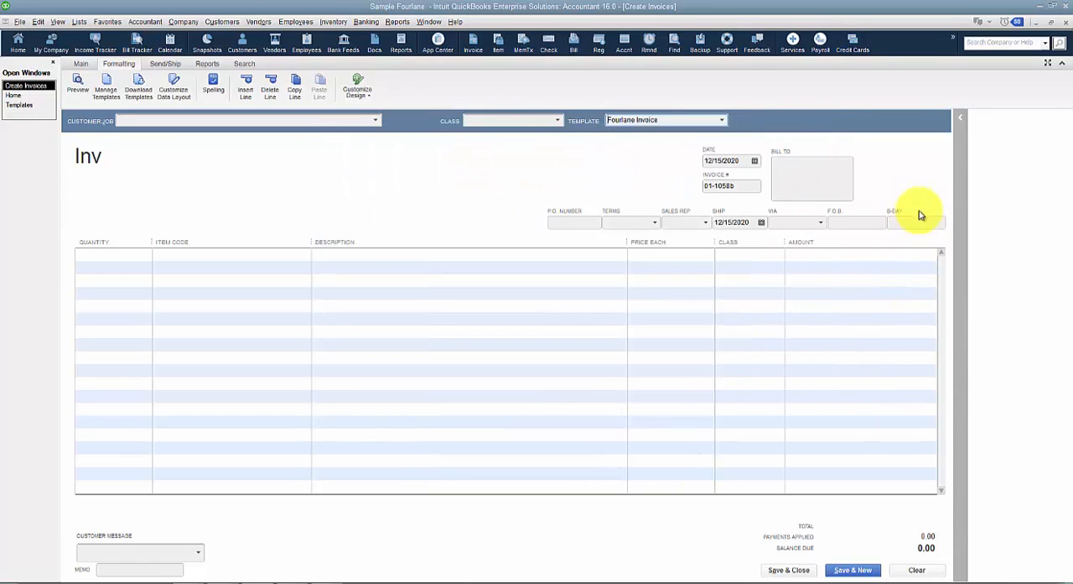
Review the column and progress column settings in the Fourlane Invoice template's data layout, then close the customization.
{"action": "left_click", "coordinate": [183, 84]}
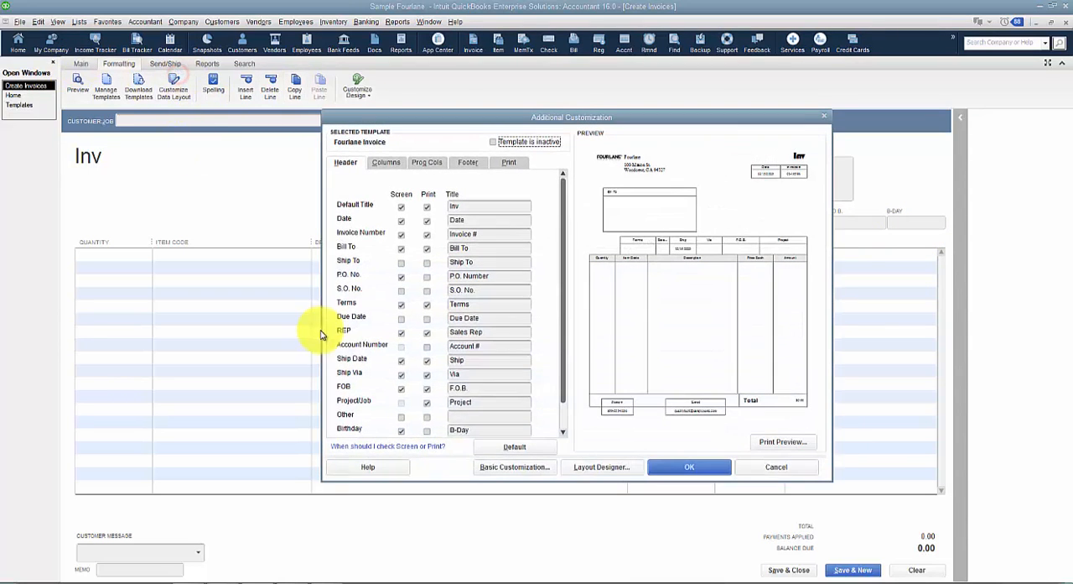
{"action": "left_click", "coordinate": [377, 164]}
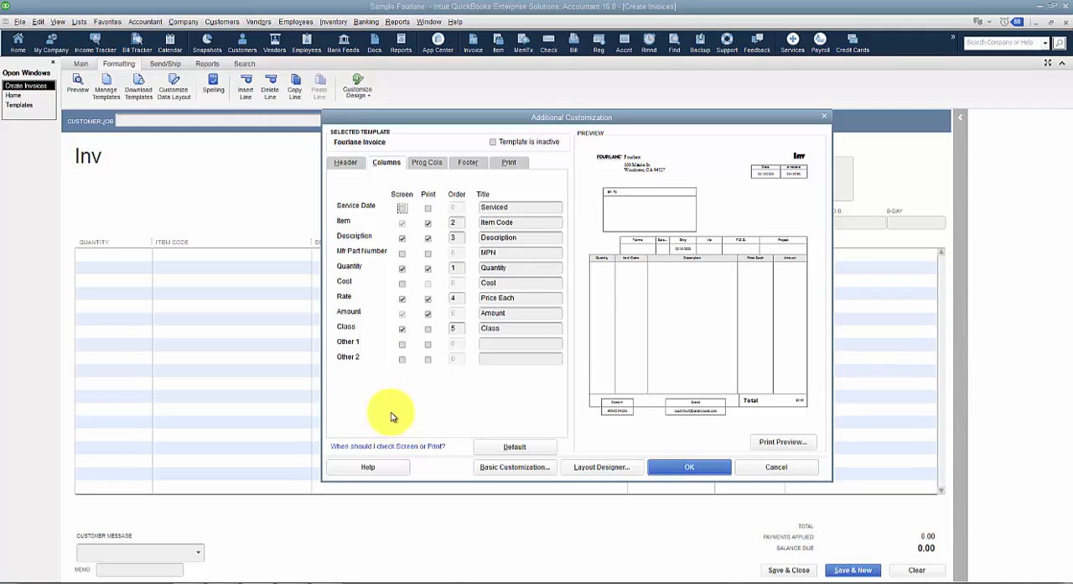
{"action": "left_click", "coordinate": [425, 162]}
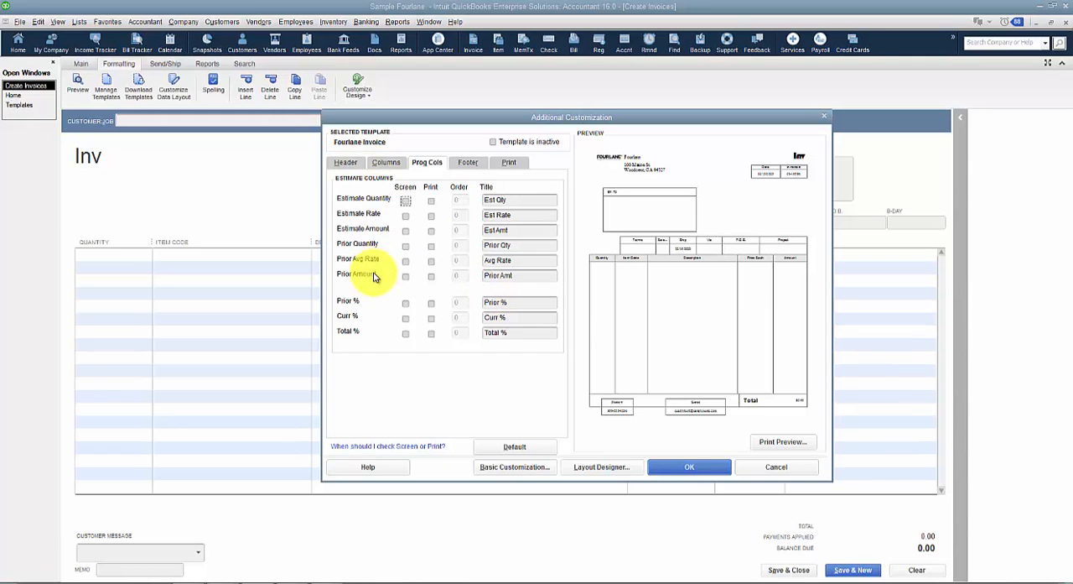
{"action": "left_click", "coordinate": [704, 471]}
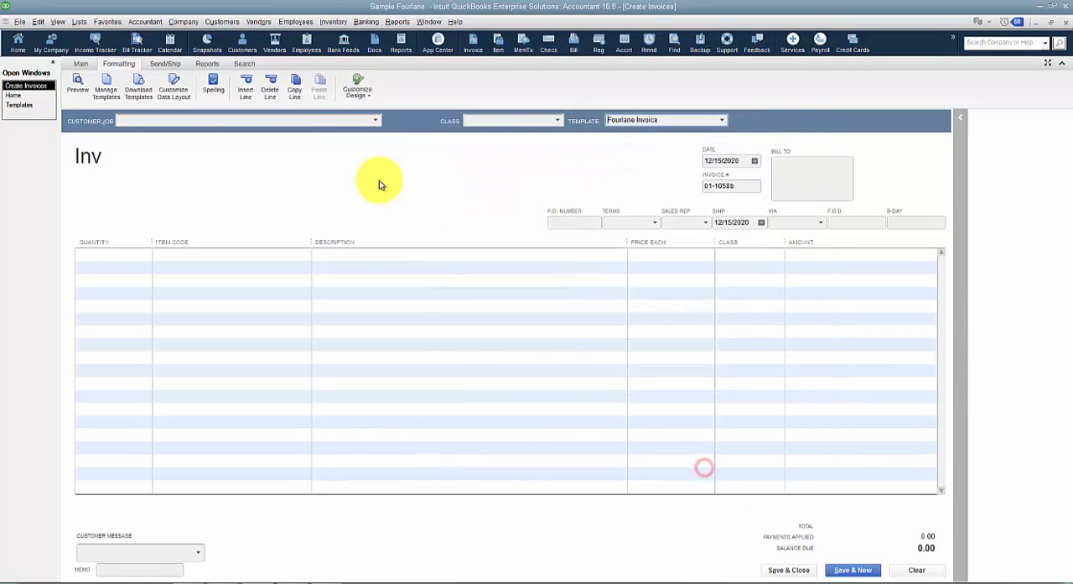
Enable Sales Orders in the company-wide Sales & Customers preferences and save the change, accepting the closing of open windows.
{"action": "left_click", "coordinate": [41, 23]}
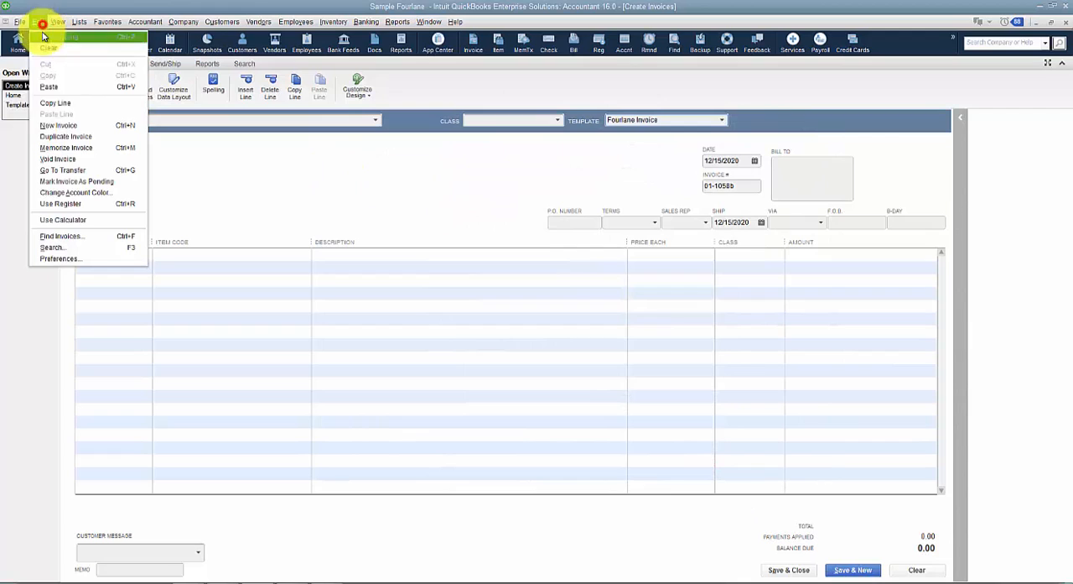
{"action": "left_click", "coordinate": [77, 260]}
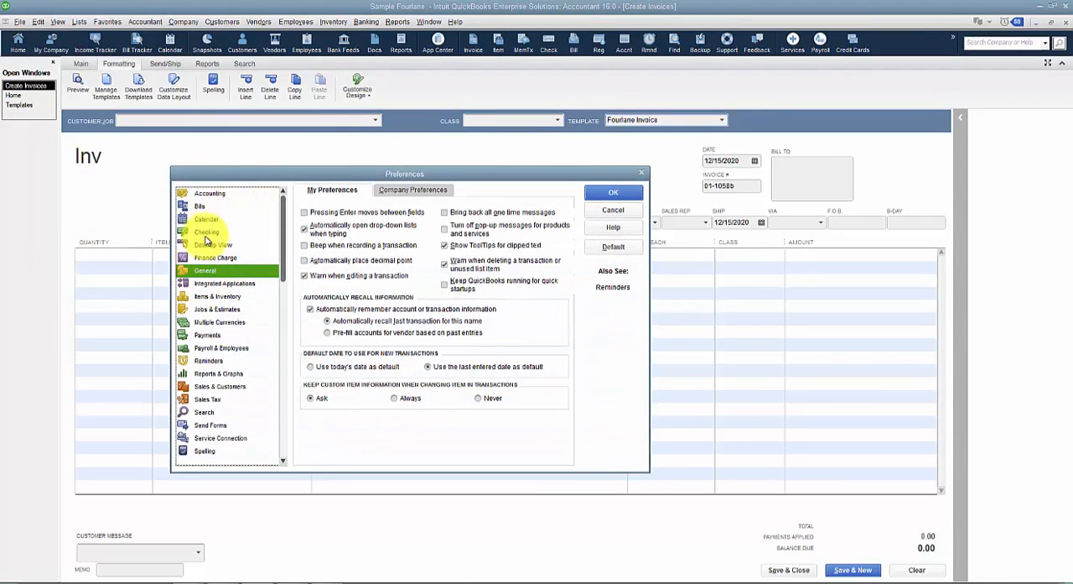
{"action": "left_click", "coordinate": [213, 244]}
{"action": "left_click", "coordinate": [422, 191]}
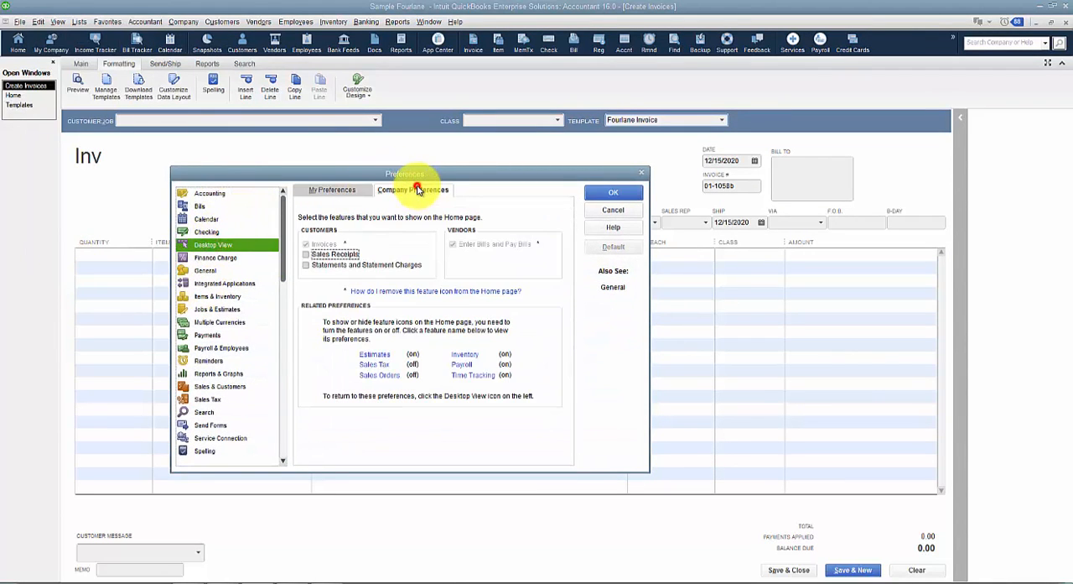
{"action": "left_click", "coordinate": [380, 375]}
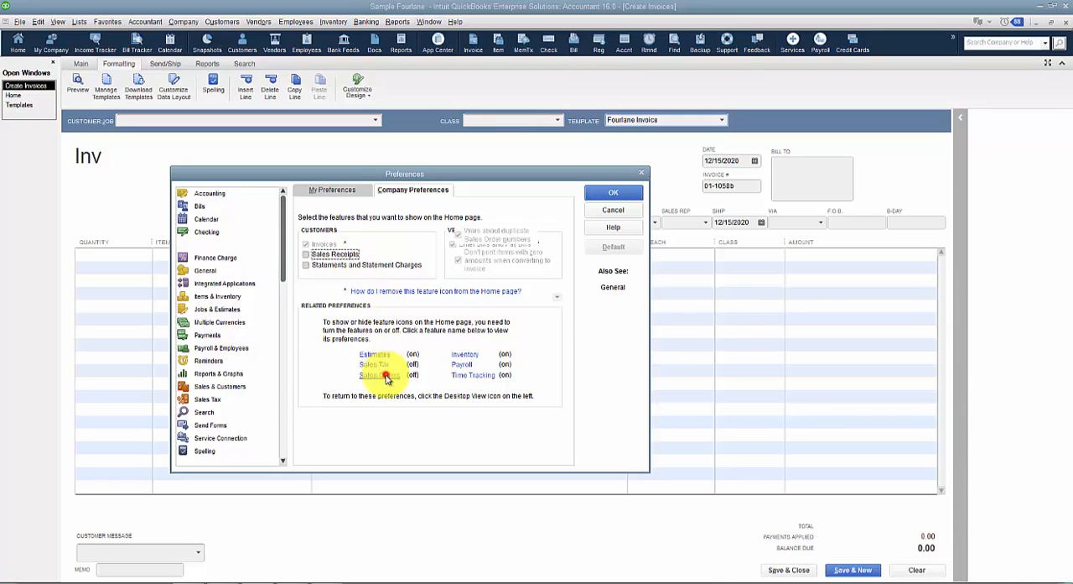
{"action": "left_click", "coordinate": [473, 217]}
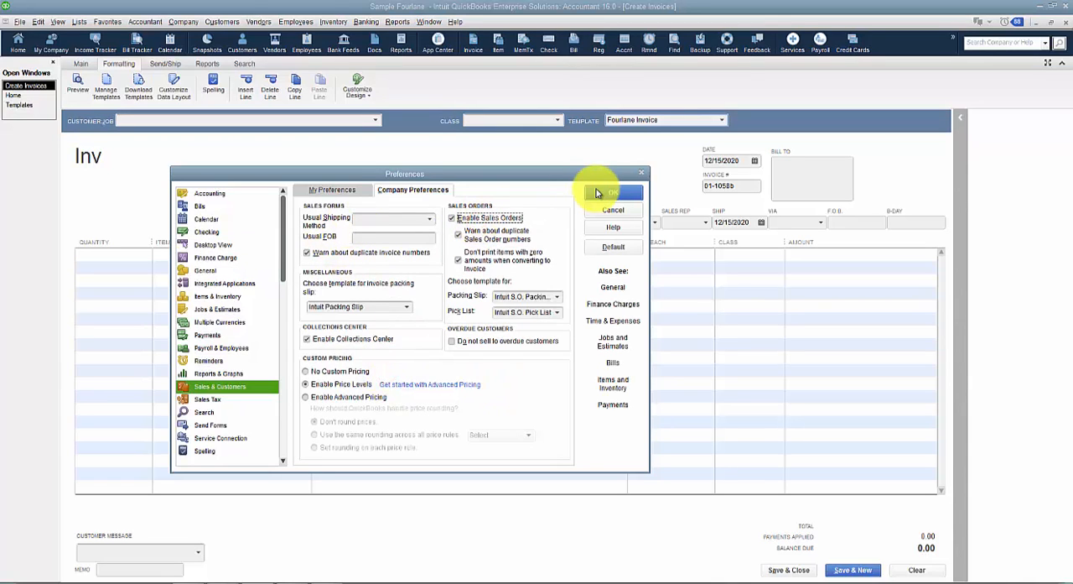
{"action": "left_click", "coordinate": [606, 193]}
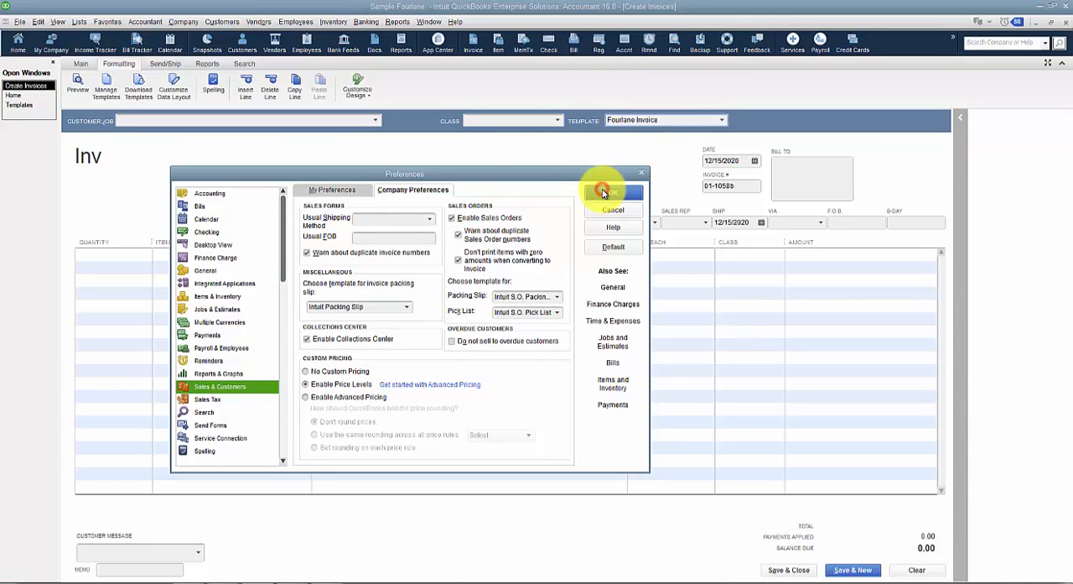
{"action": "left_click", "coordinate": [534, 184]}
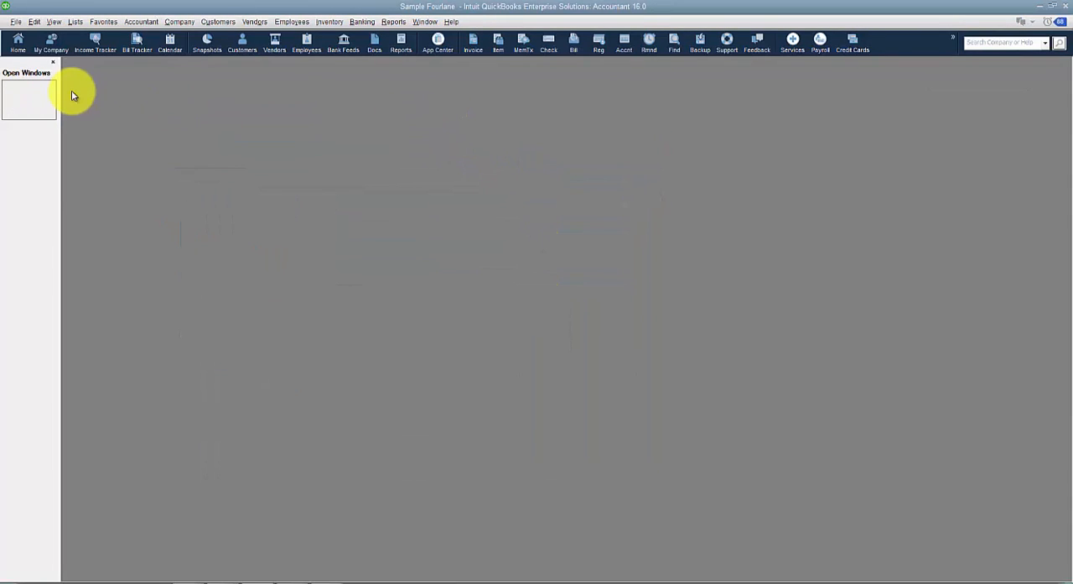
Reopen the home page, start a new invoice from it, and apply the Fourlane Invoice template.
{"action": "left_click", "coordinate": [20, 42]}
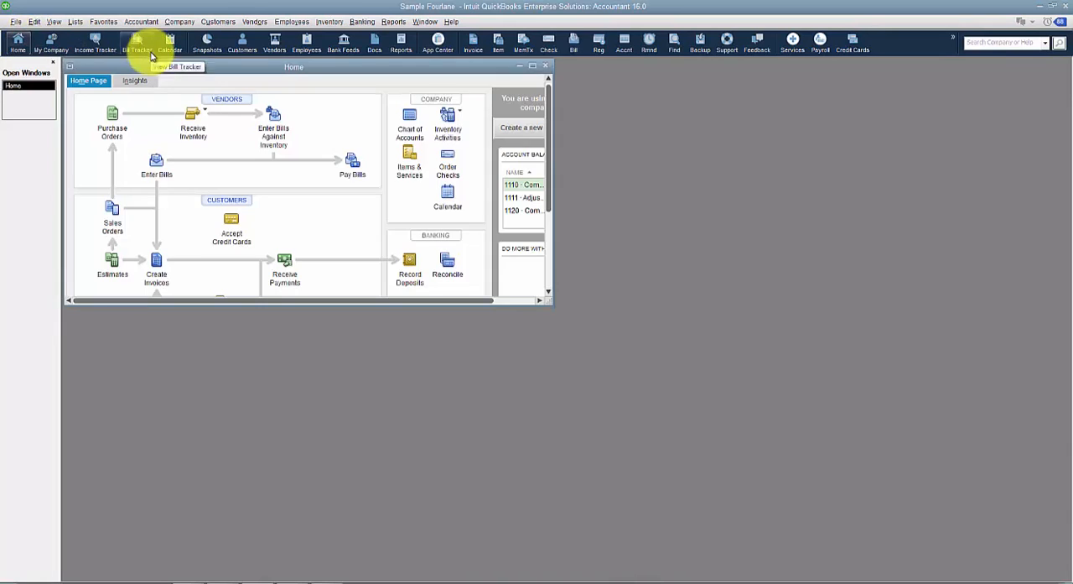
{"action": "double_click", "coordinate": [182, 65]}
{"action": "left_click", "coordinate": [243, 319]}
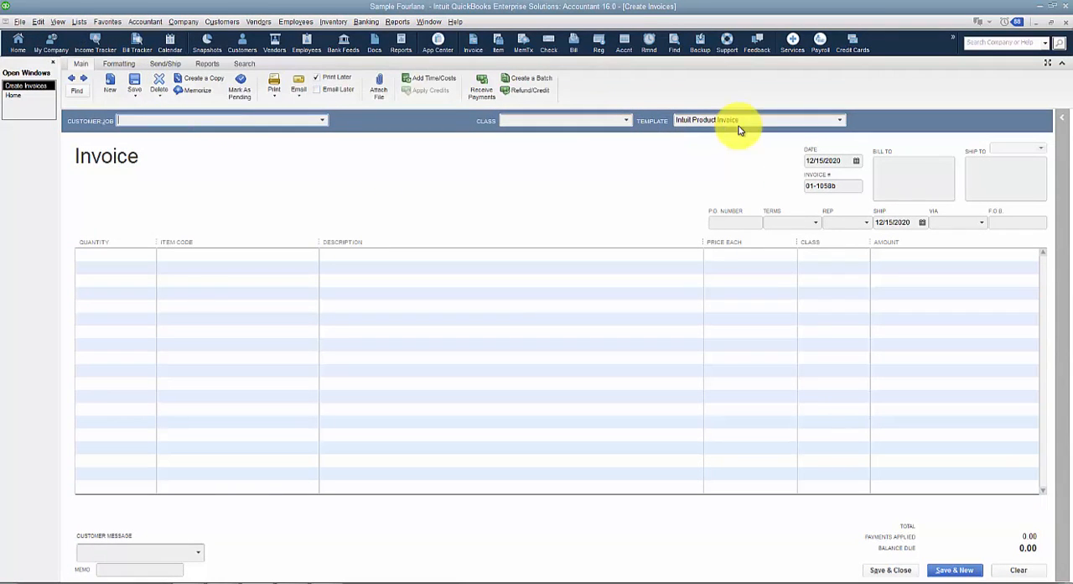
{"action": "left_click", "coordinate": [838, 120]}
{"action": "left_click", "coordinate": [708, 149]}
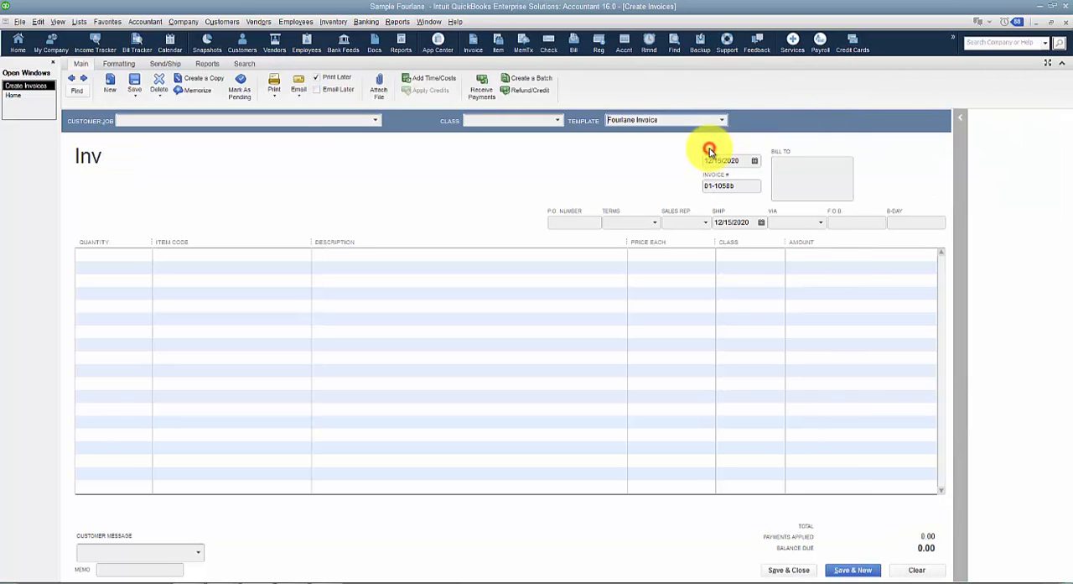
Open the invoice's data layout customization and compare its standard columns with the estimate and sales order progress columns.
{"action": "left_click", "coordinate": [108, 67]}
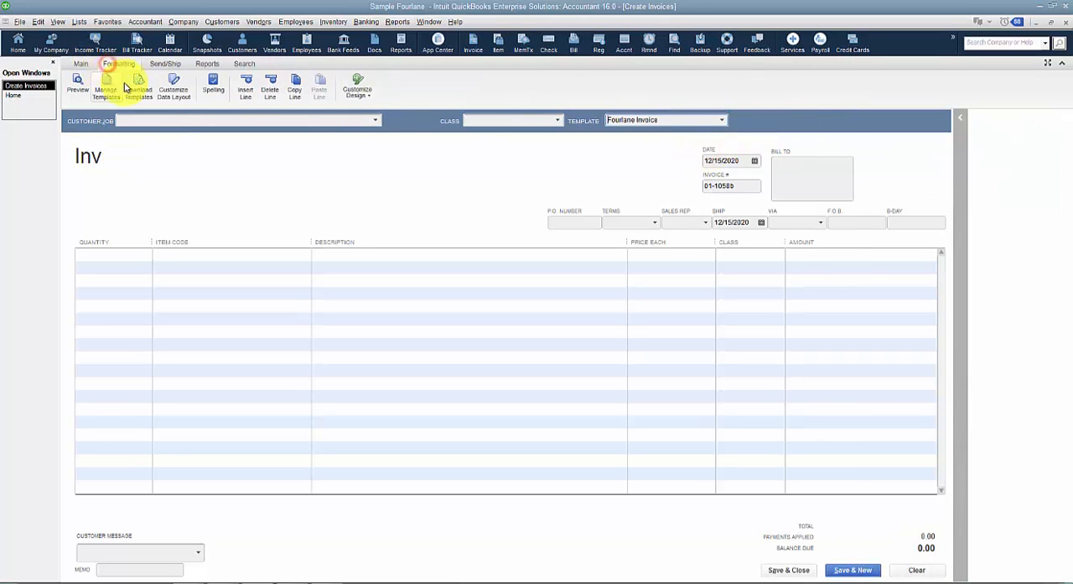
{"action": "left_click", "coordinate": [191, 102]}
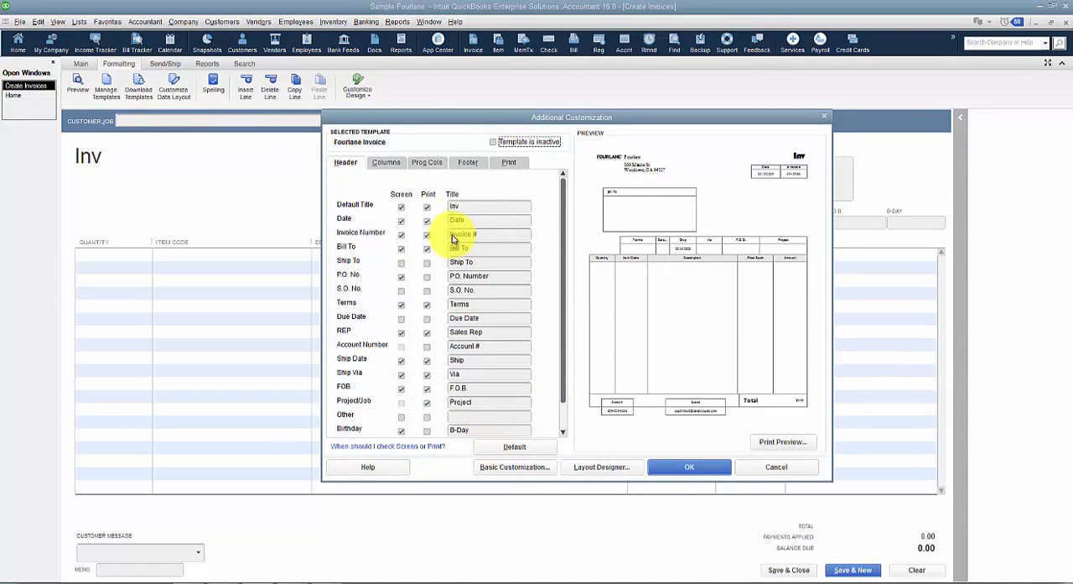
{"action": "left_click", "coordinate": [423, 163]}
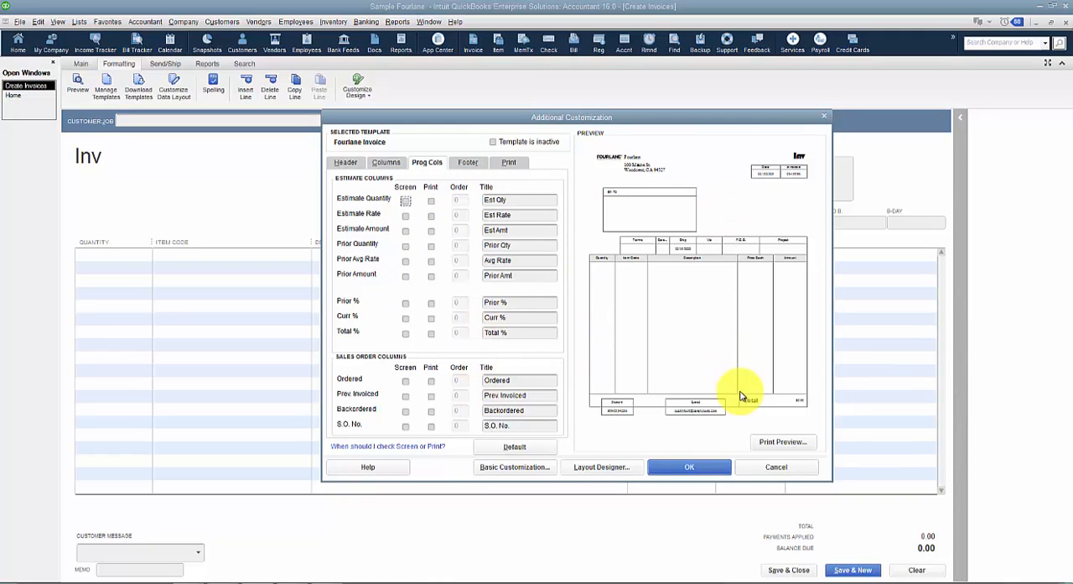
{"action": "left_click", "coordinate": [405, 199]}
{"action": "left_click", "coordinate": [392, 161]}
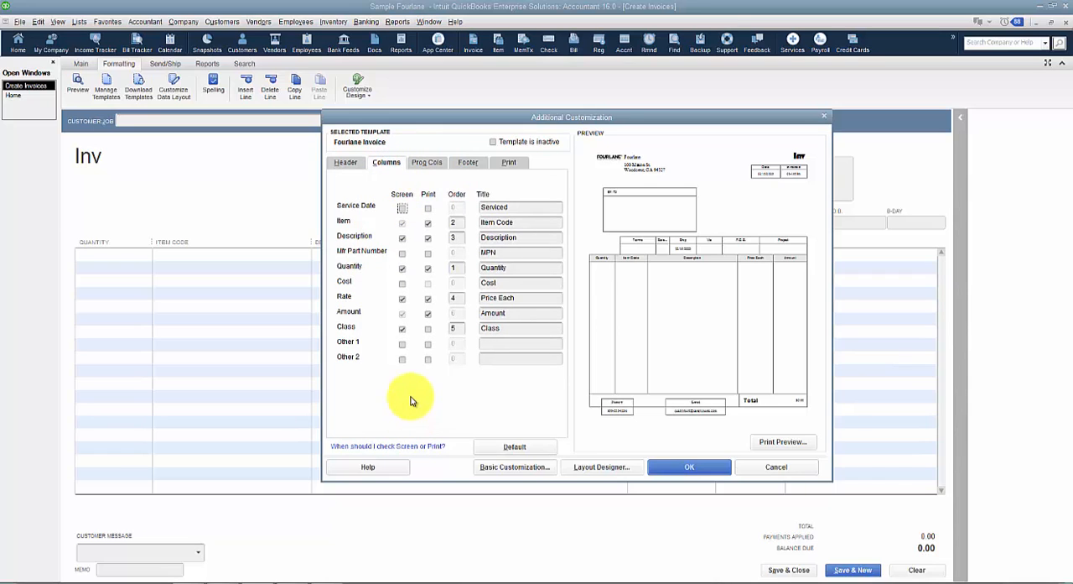
{"action": "left_click", "coordinate": [427, 162]}
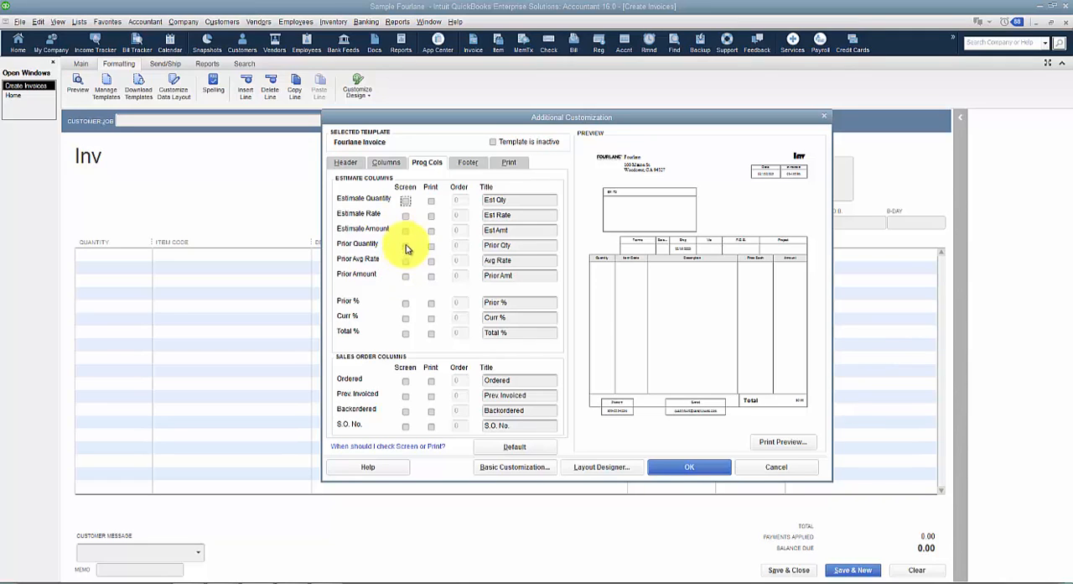
{"action": "left_click", "coordinate": [386, 162]}
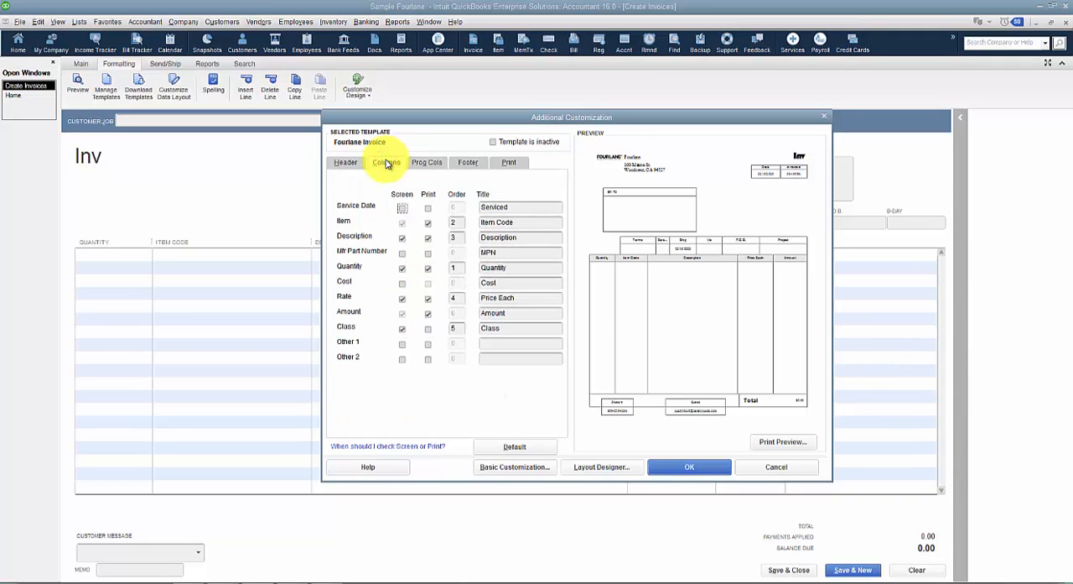
{"action": "left_click", "coordinate": [424, 162]}
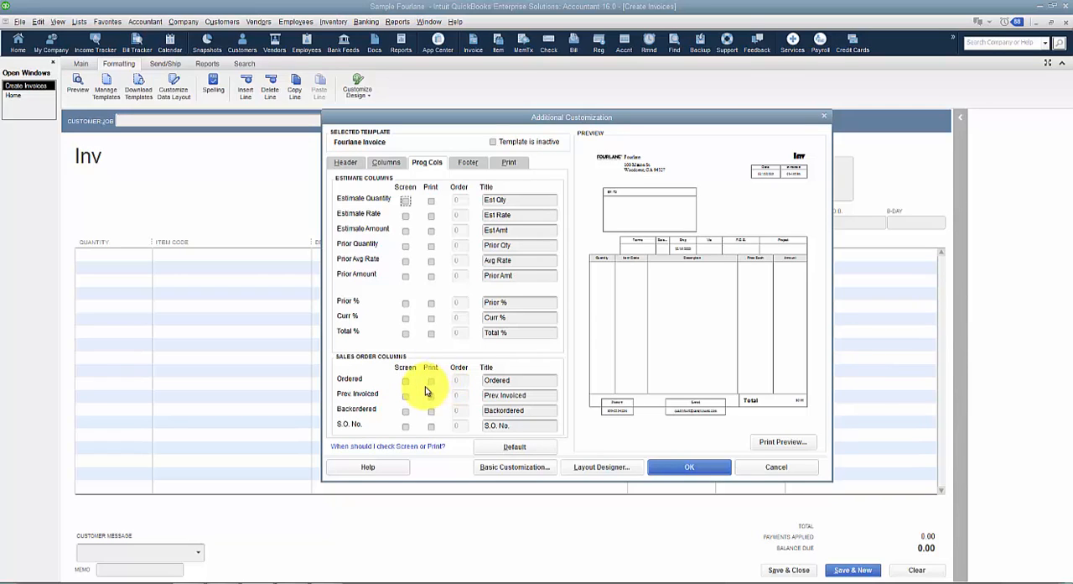
{"action": "left_click", "coordinate": [385, 161]}
Examine the template's footer fields, from the customer message to the long text disclaimer, and its print settings.
{"action": "left_click", "coordinate": [461, 165]}
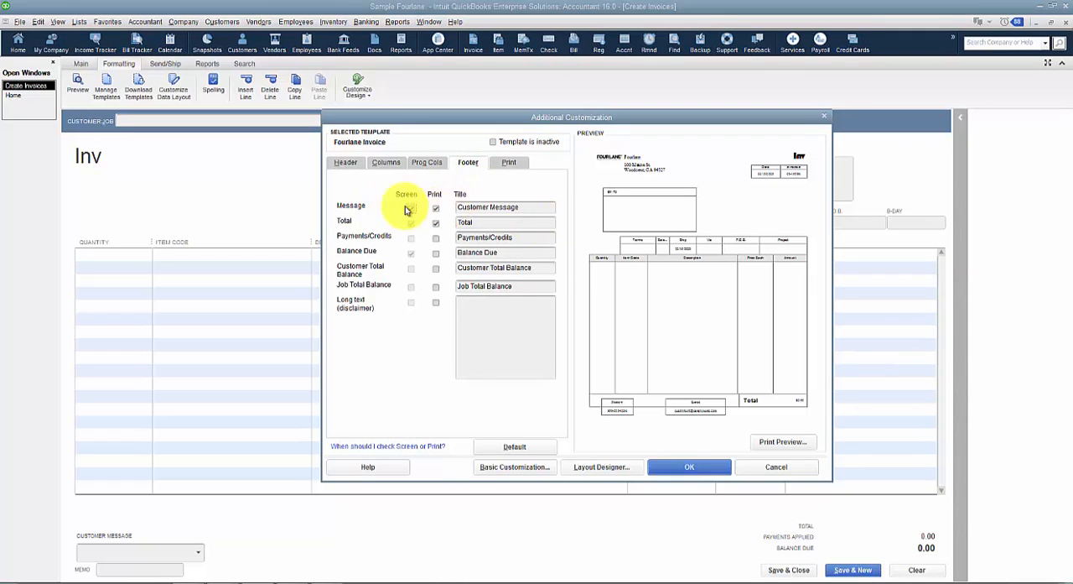
{"action": "left_click_drag", "start_coordinate": [536, 206], "coordinate": [452, 207]}
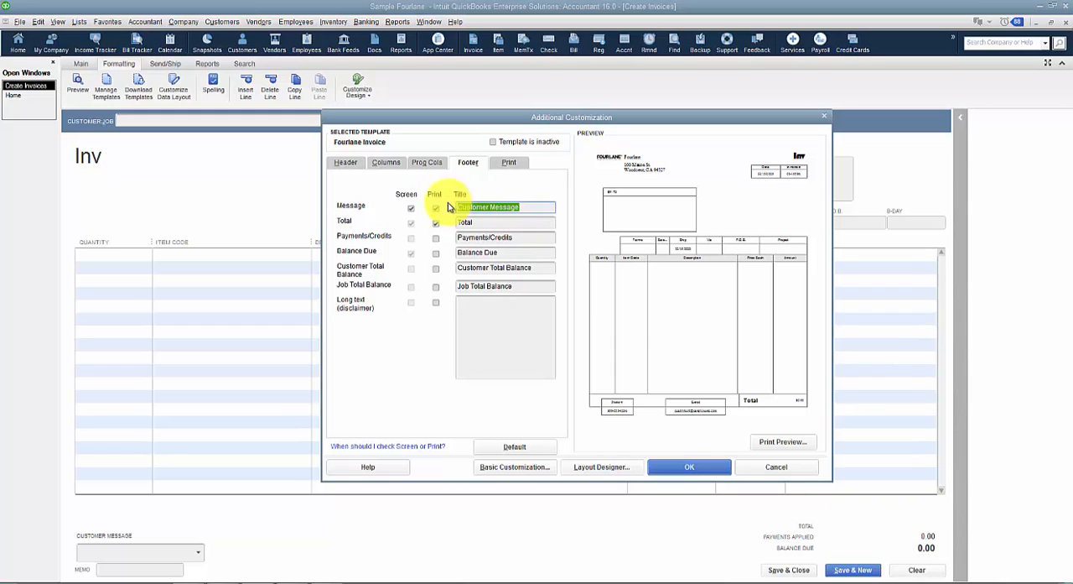
{"action": "left_click", "coordinate": [479, 222]}
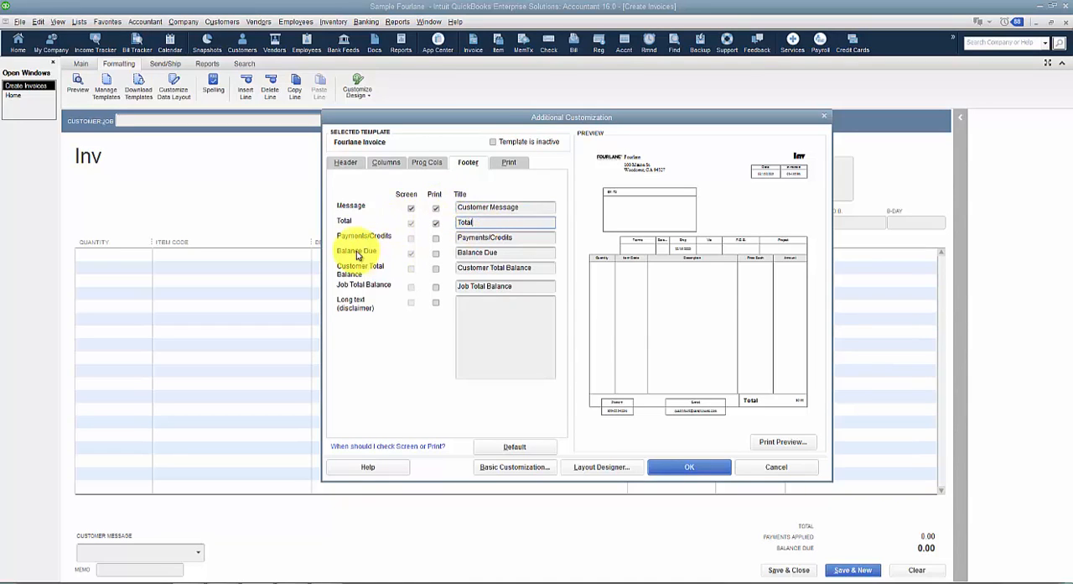
{"action": "left_click", "coordinate": [529, 239]}
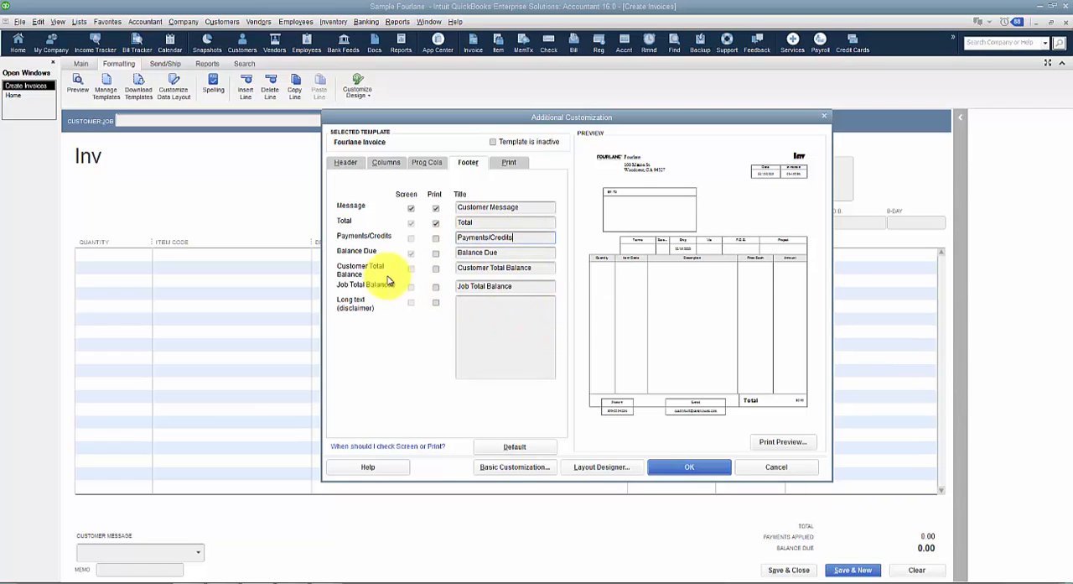
{"action": "left_click", "coordinate": [514, 288]}
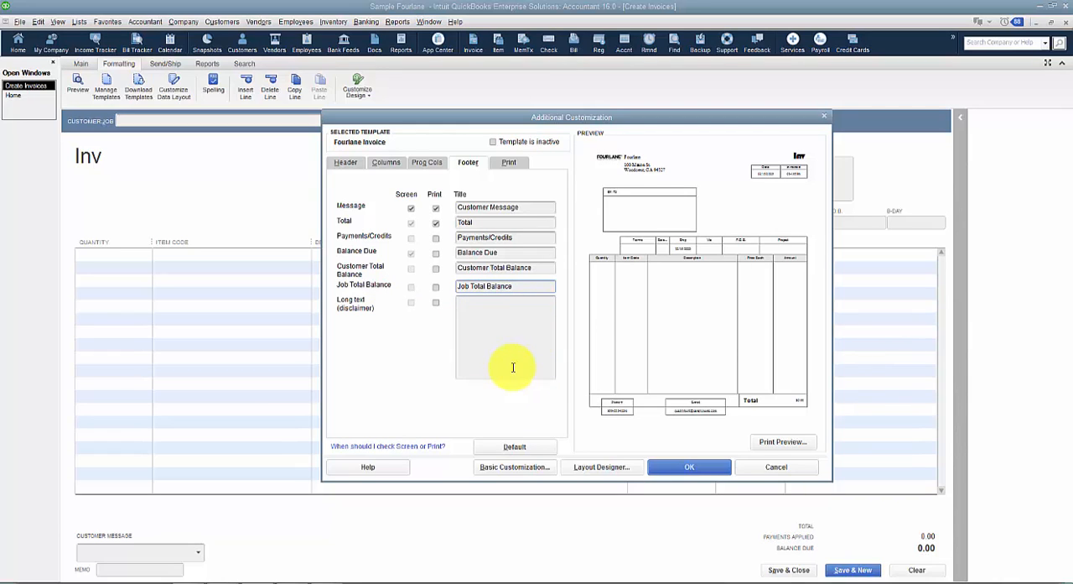
{"action": "left_click", "coordinate": [493, 309]}
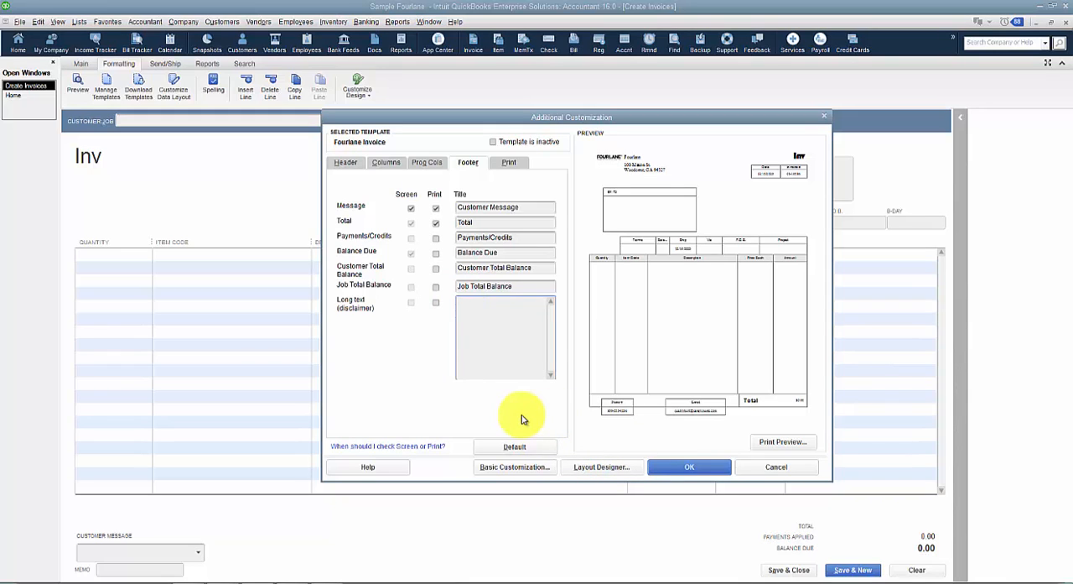
{"action": "left_click", "coordinate": [512, 163]}
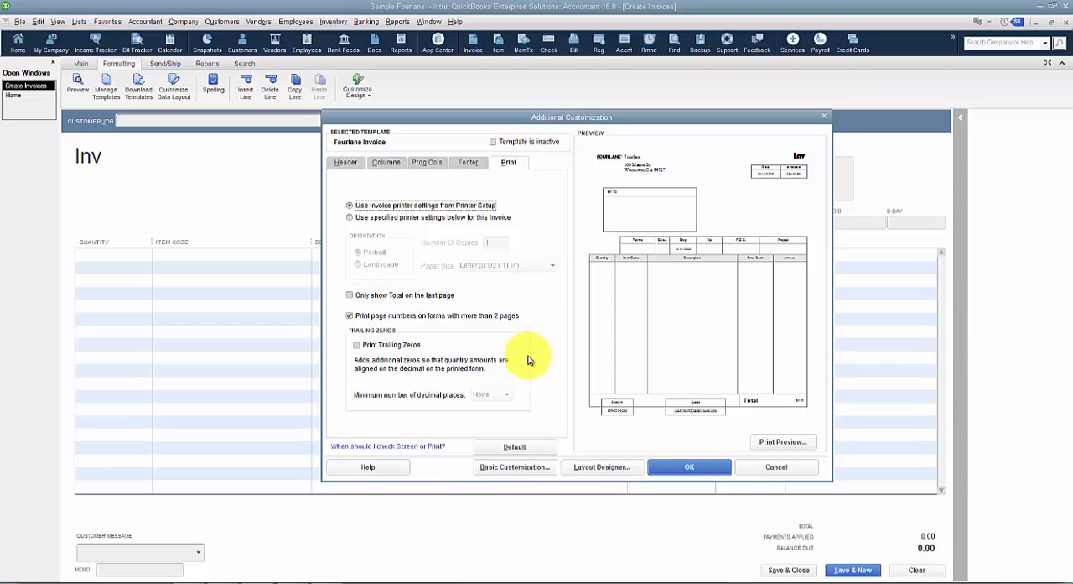